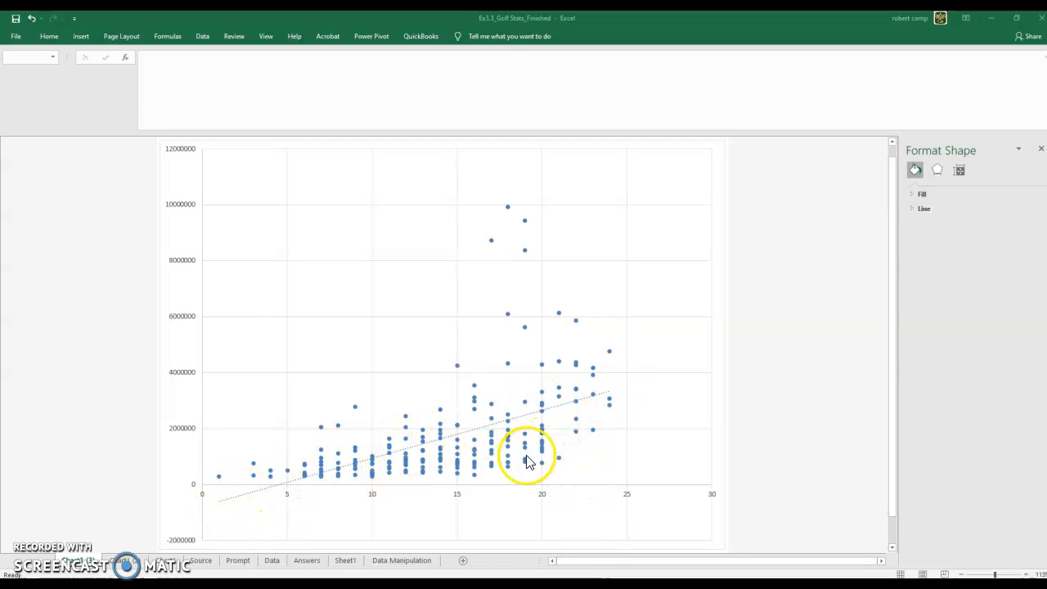
# Delete the linear trendline from the scatter chart, and undo the deletion
pyautogui.moveTo(440, 460)
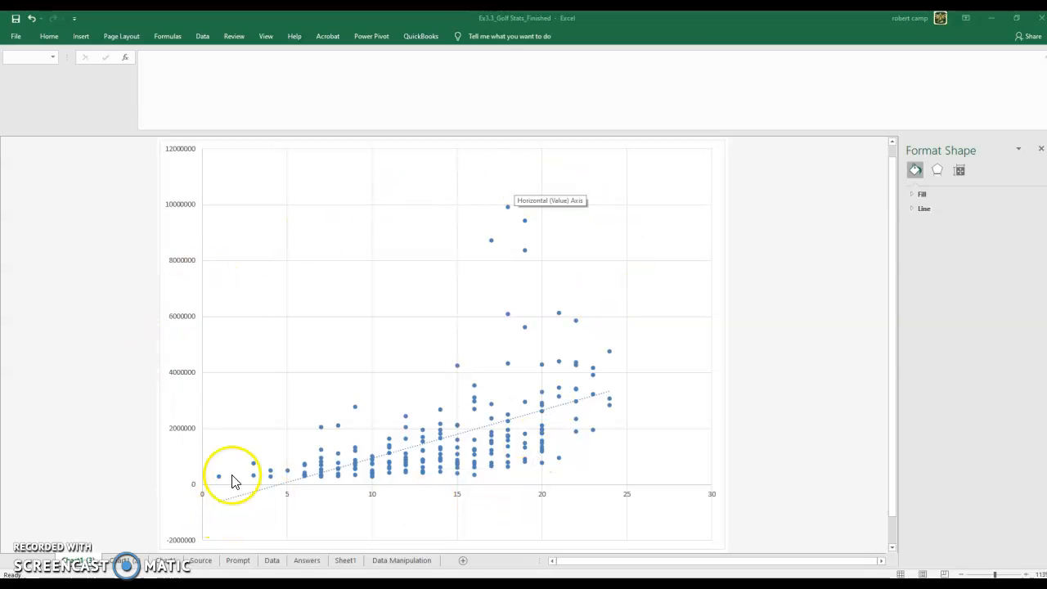
pyautogui.doubleClick(526, 419)
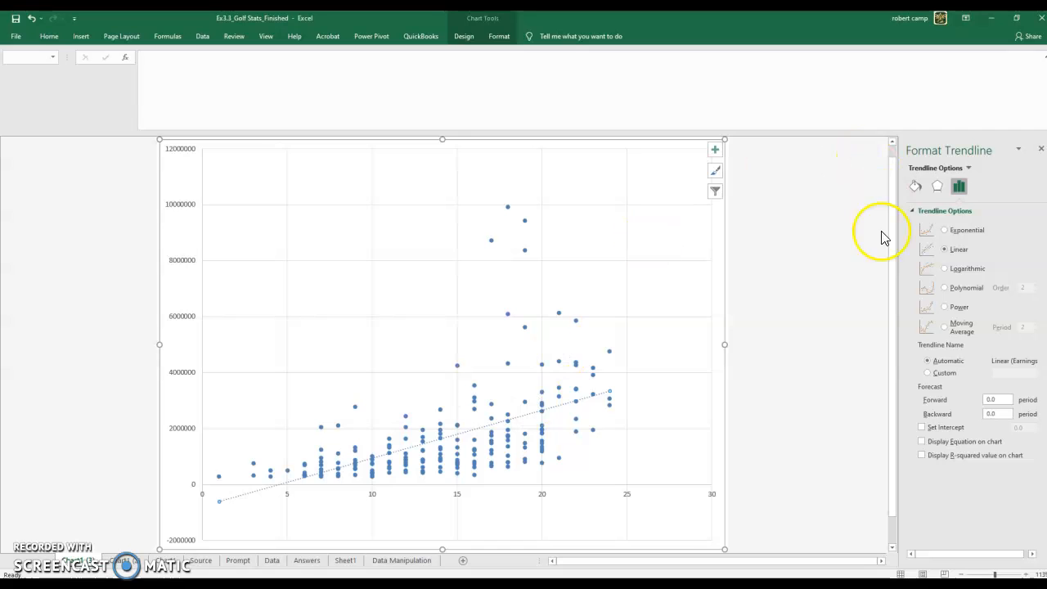
pyautogui.press('Delete')
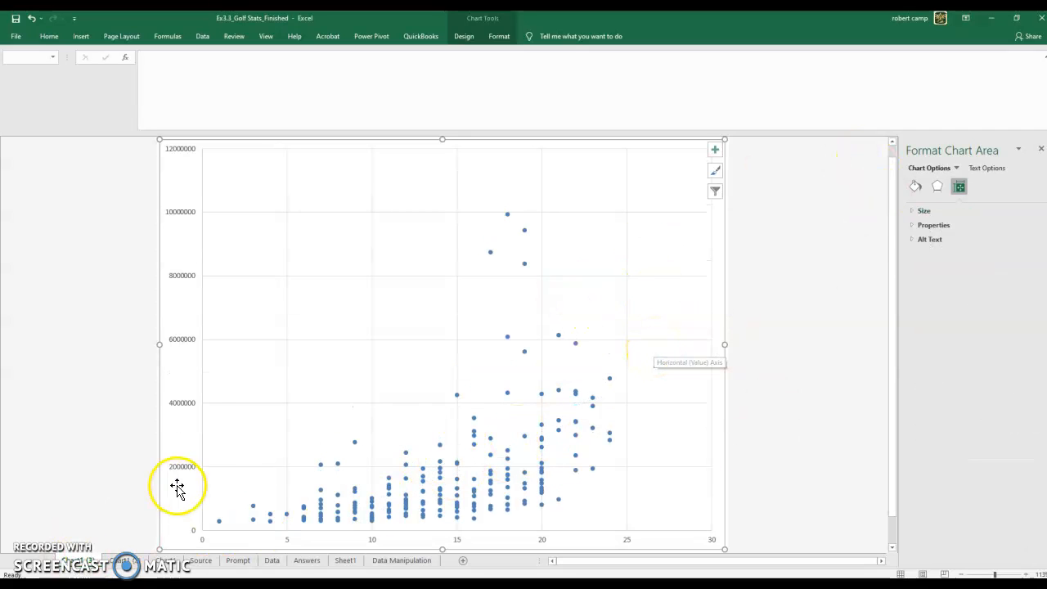
pyautogui.click(816, 383)
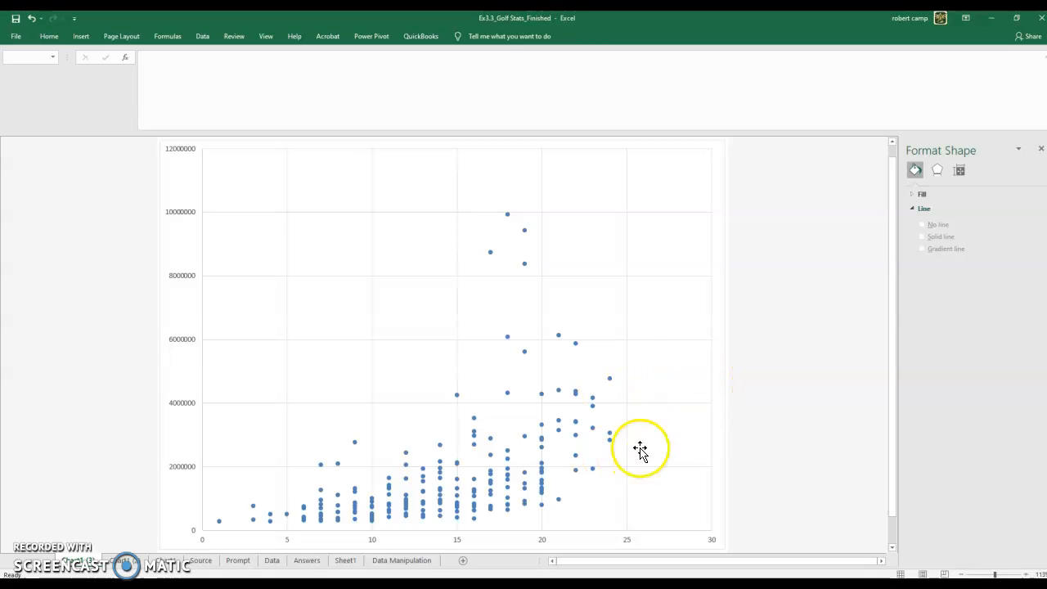
pyautogui.click(31, 19)
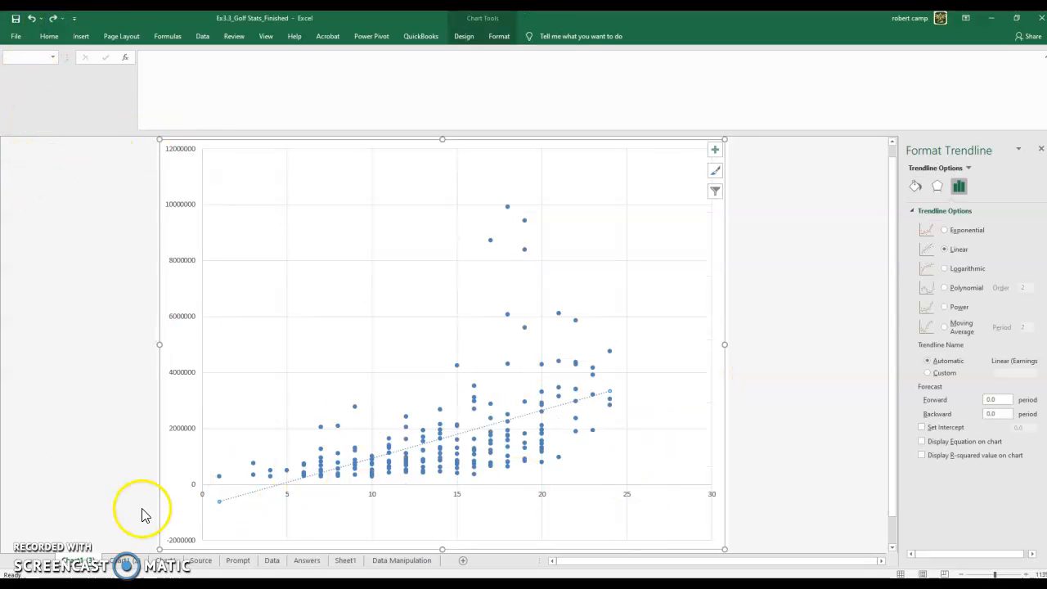
pyautogui.click(801, 379)
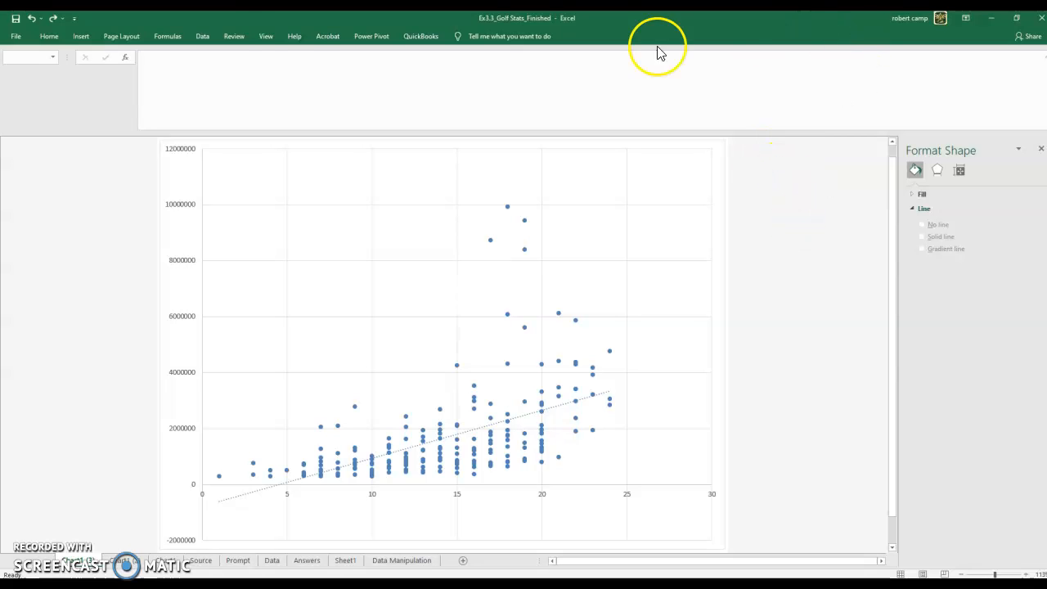
pyautogui.click(361, 223)
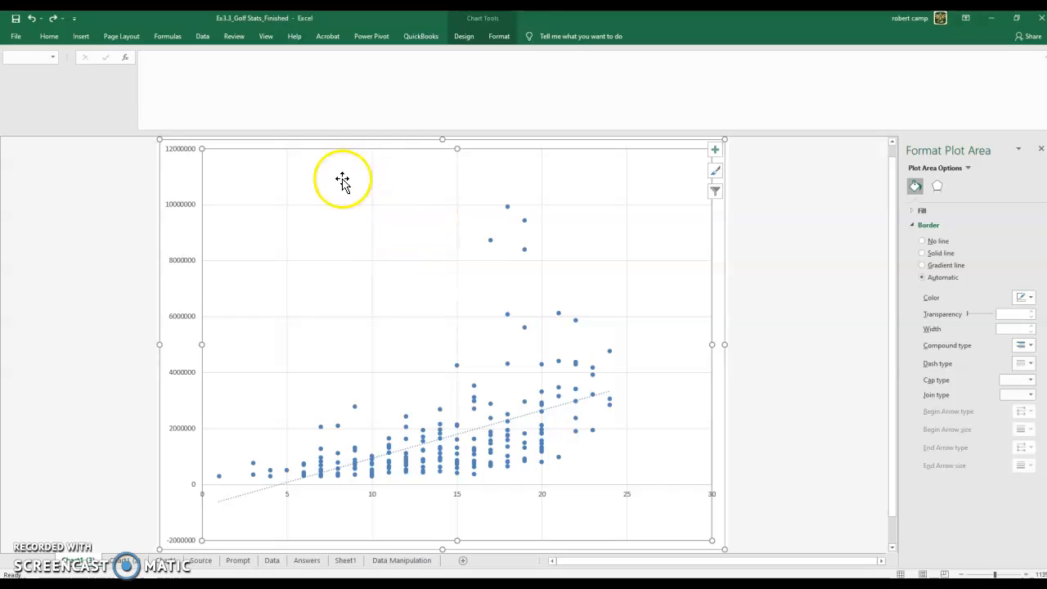
pyautogui.click(470, 38)
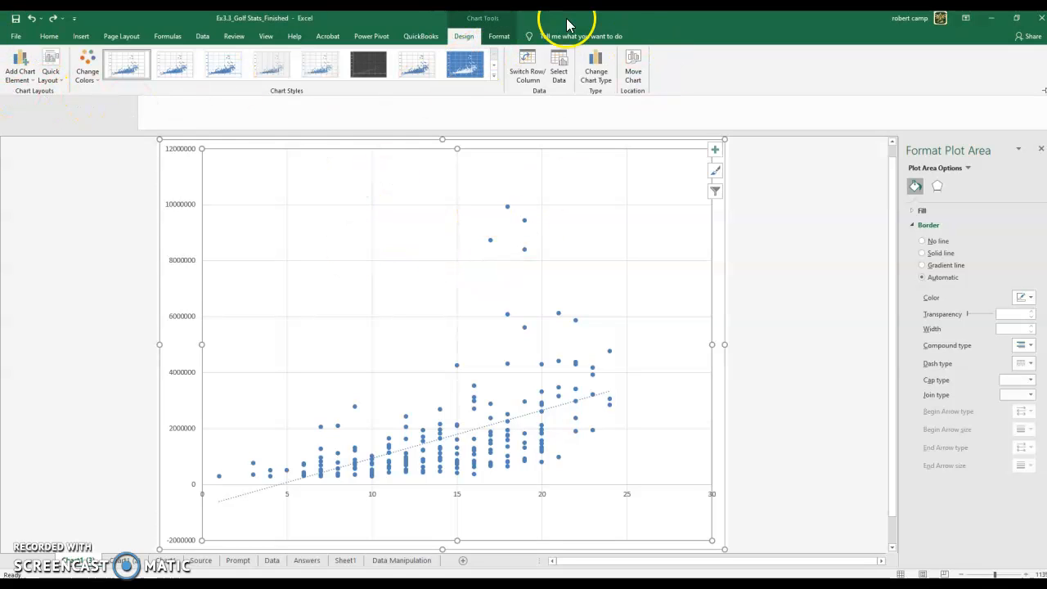
pyautogui.click(50, 69)
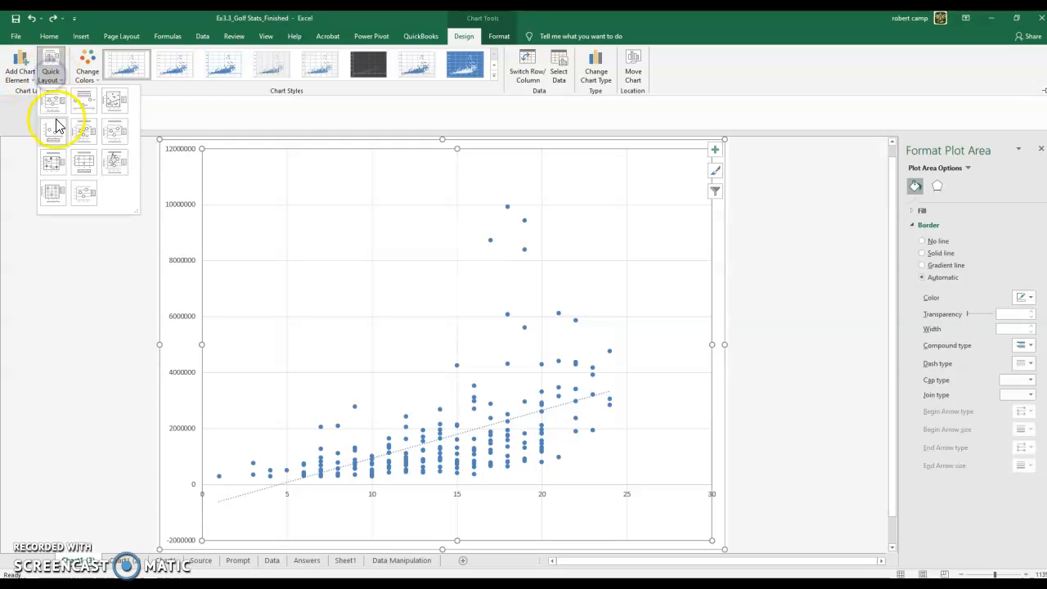
pyautogui.click(22, 291)
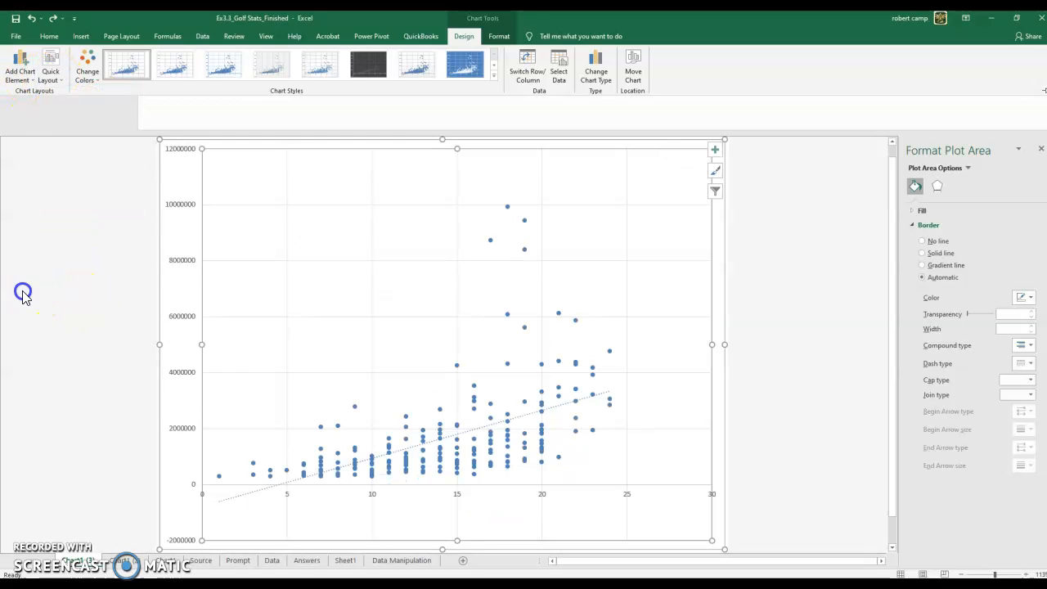
pyautogui.click(20, 67)
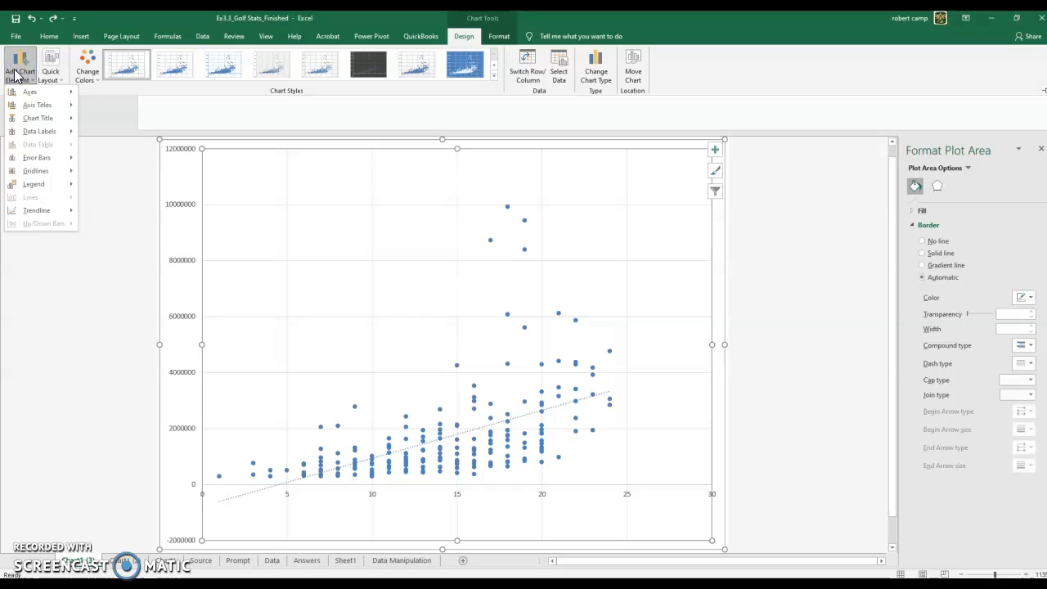
pyautogui.moveTo(38, 107)
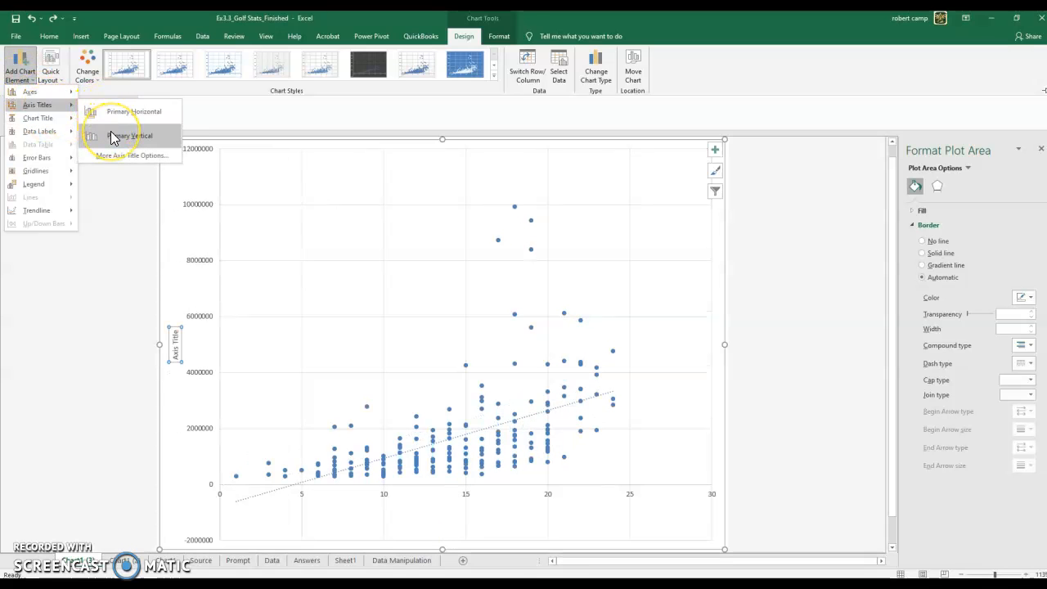
pyautogui.click(119, 239)
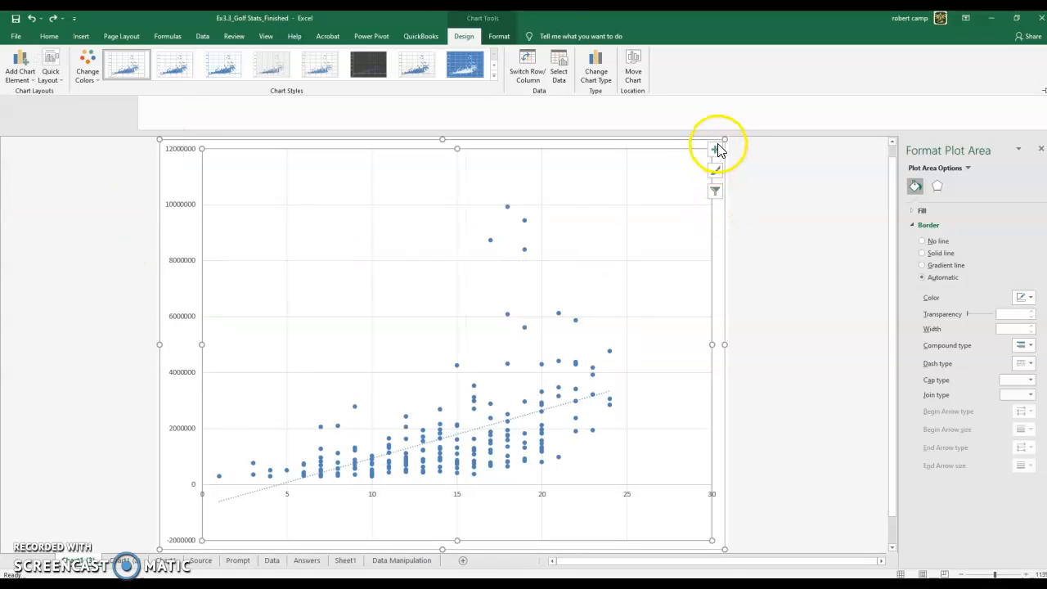
# Add primary horizontal and primary vertical axis titles to the scatter chart
pyautogui.click(716, 150)
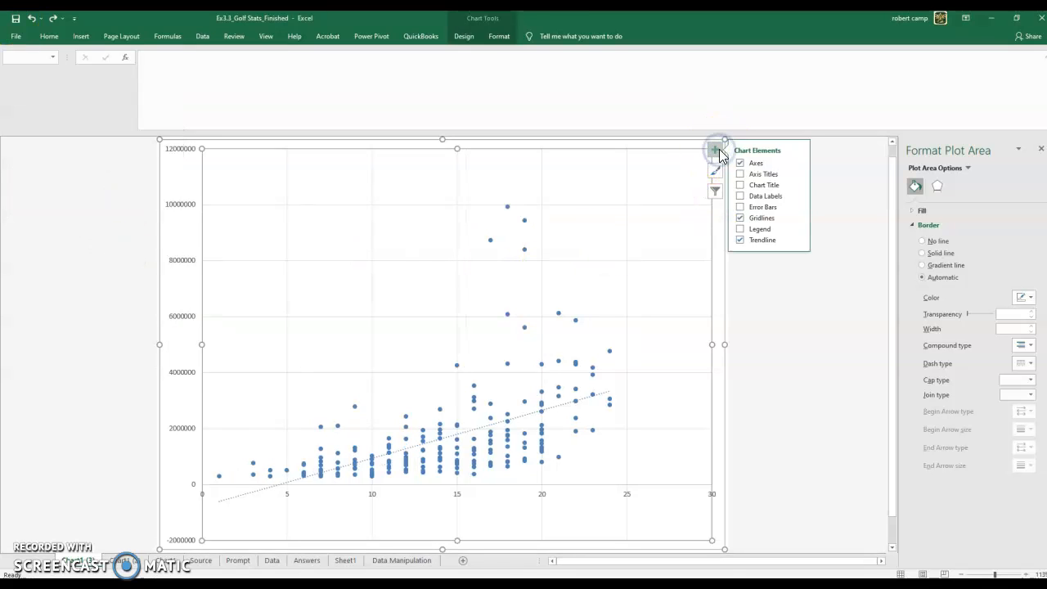
pyautogui.click(739, 175)
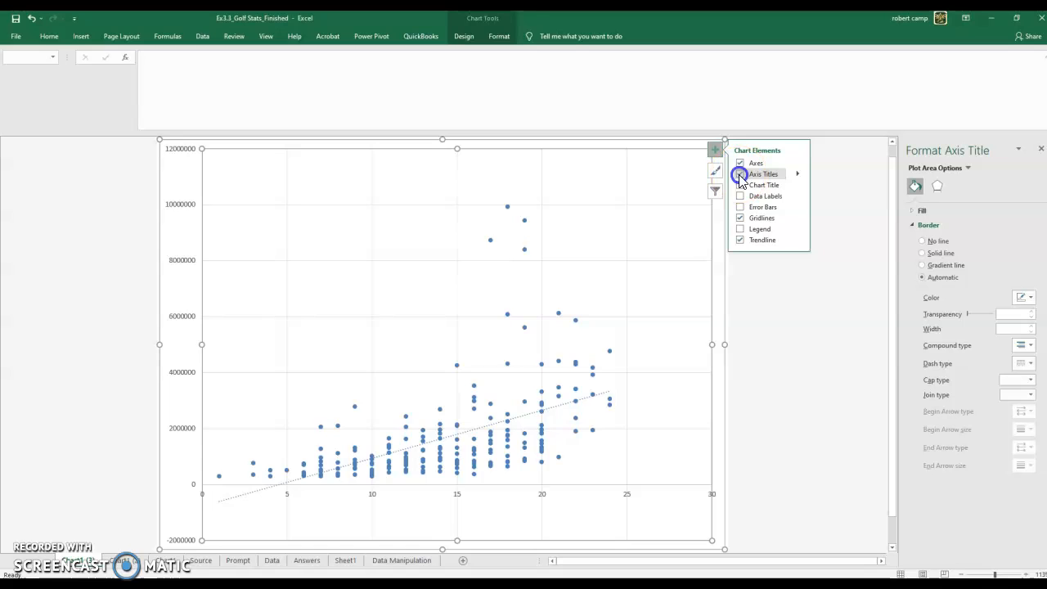
pyautogui.click(799, 175)
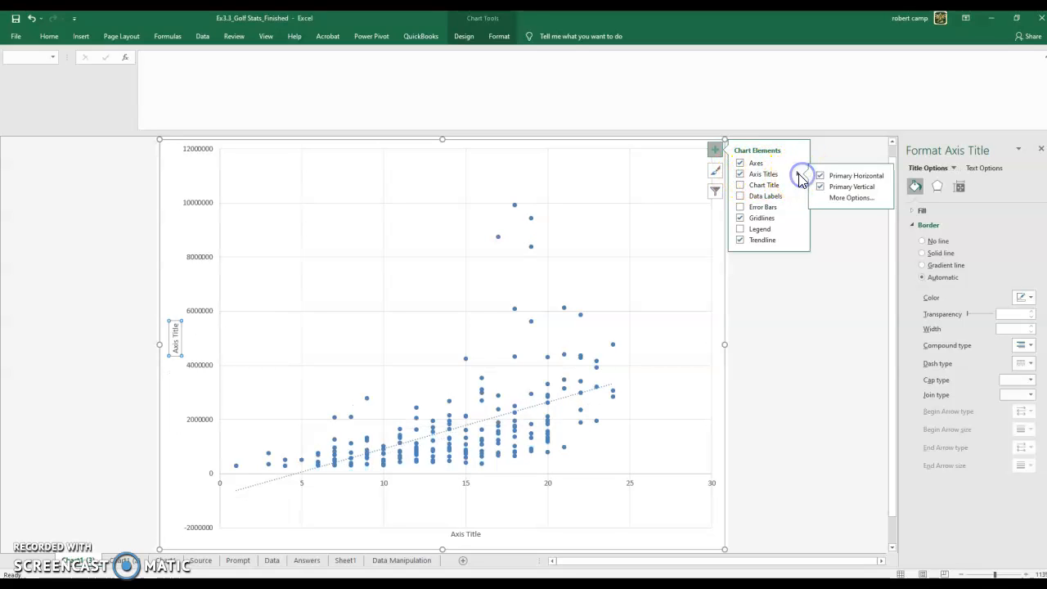
pyautogui.click(829, 305)
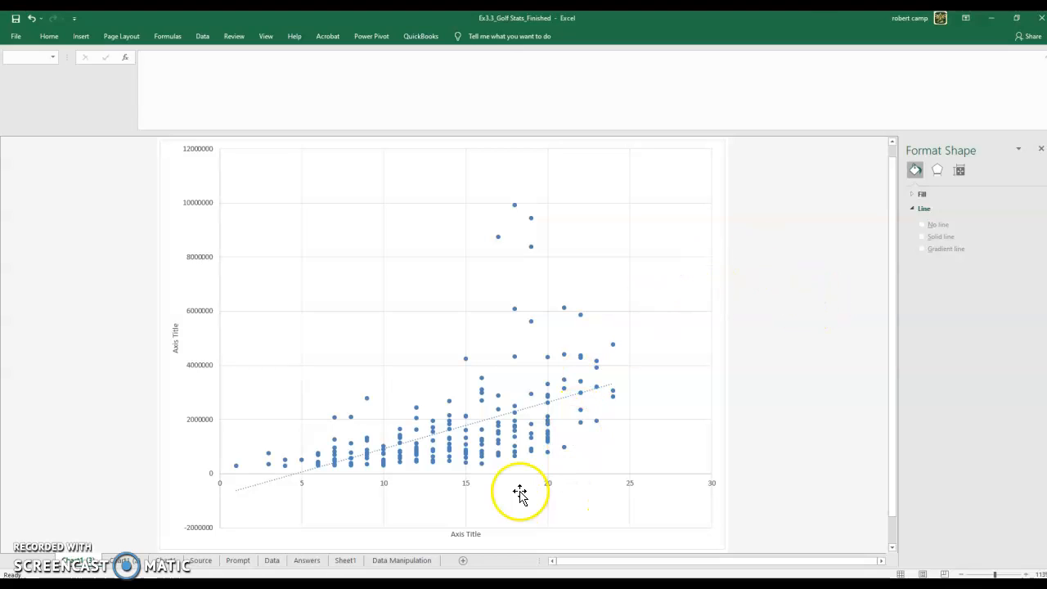
# Replace the horizontal axis title's placeholder text with "Cuts Made"
pyautogui.click(461, 536)
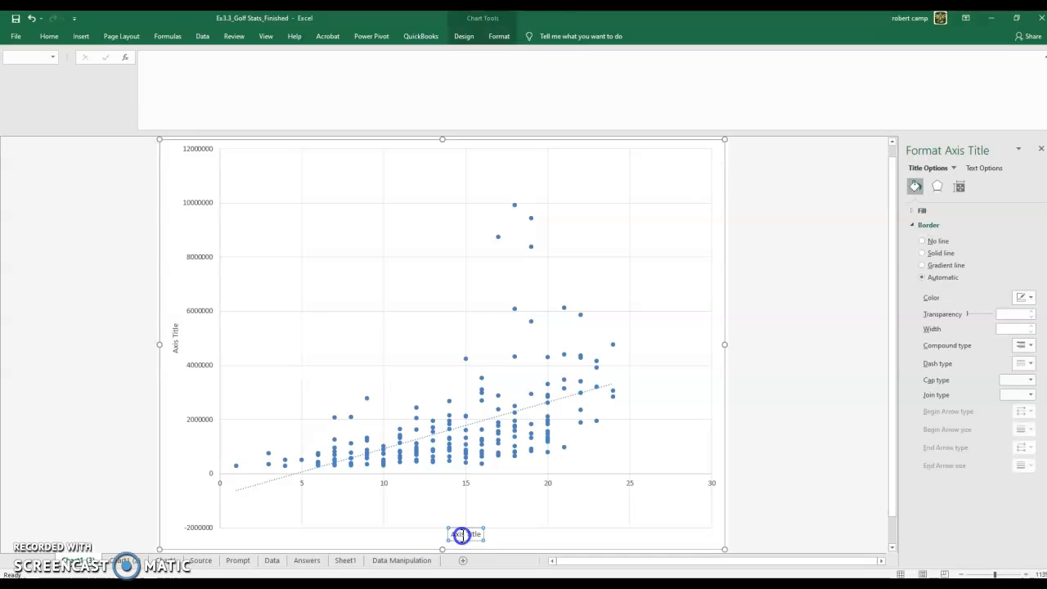
pyautogui.doubleClick(462, 536)
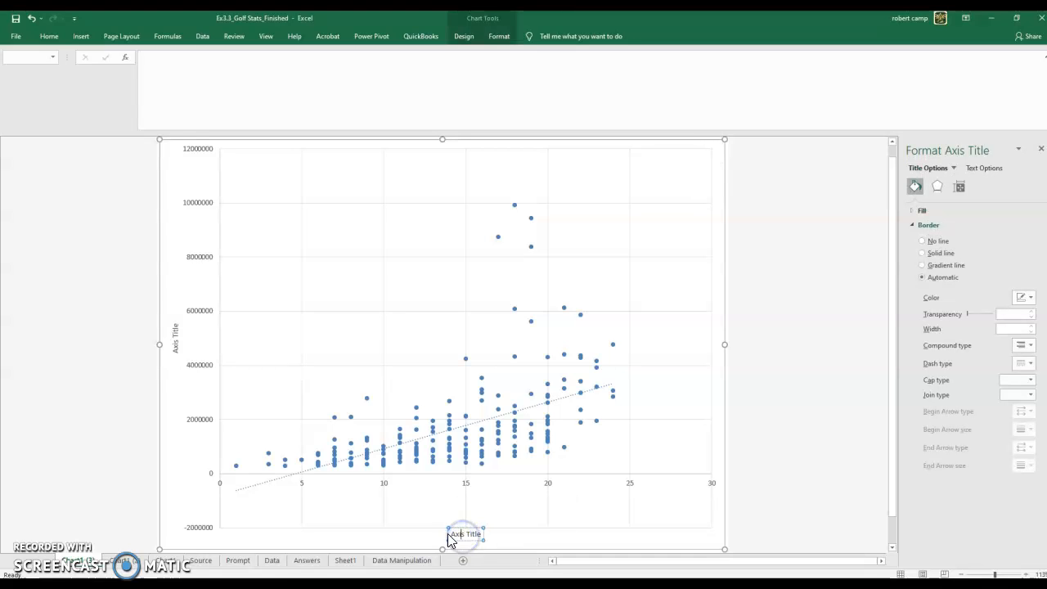
pyautogui.moveTo(452, 536); pyautogui.dragTo(482, 537)
pyautogui.write('Cuts Made')
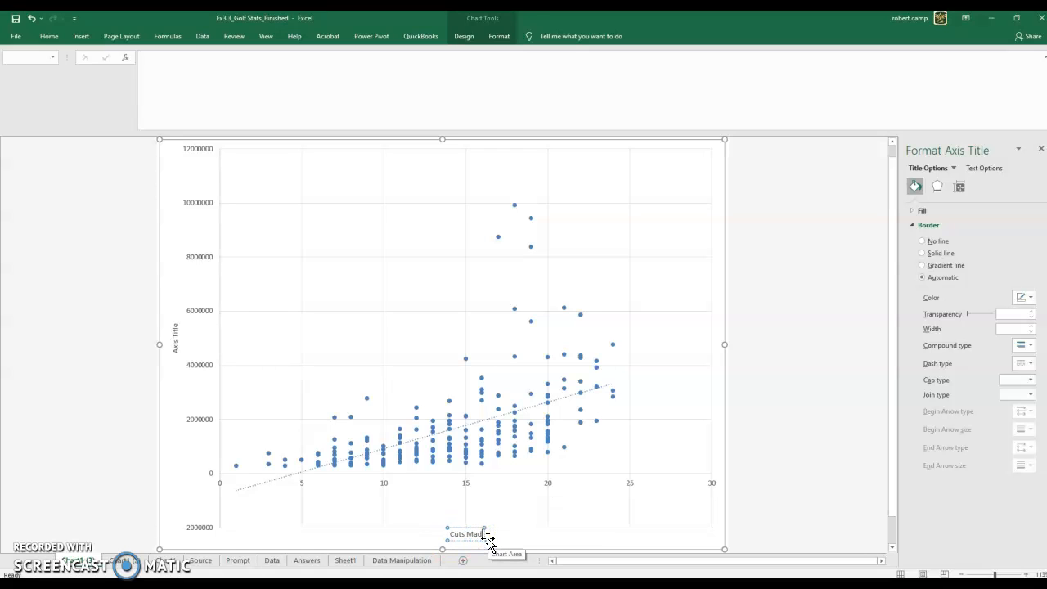
pyautogui.click(782, 455)
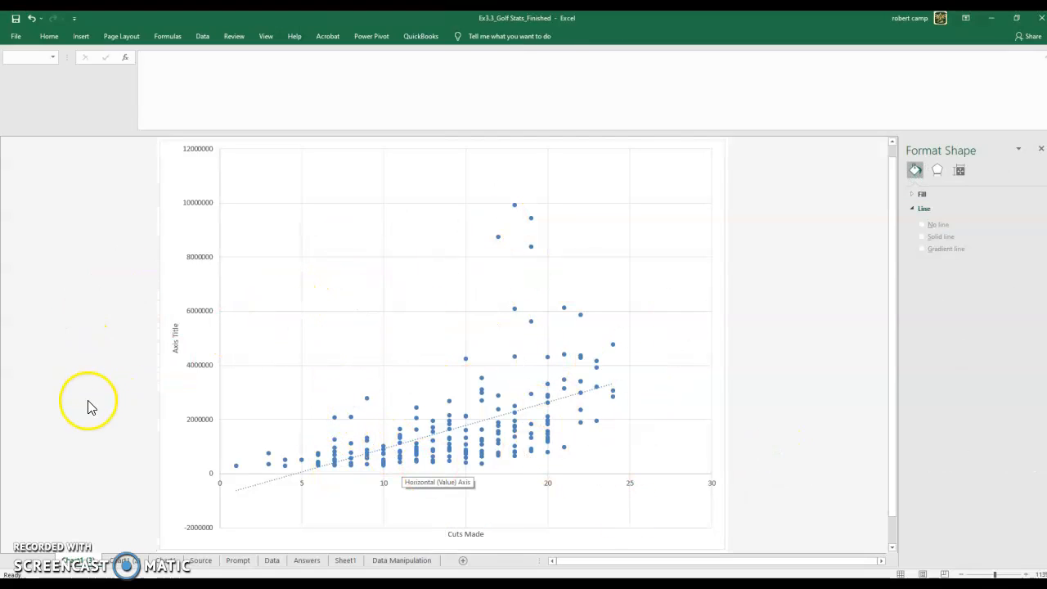
# Replace the vertical axis title's placeholder text with "Earnings"
pyautogui.click(176, 336)
pyautogui.doubleClick(176, 336)
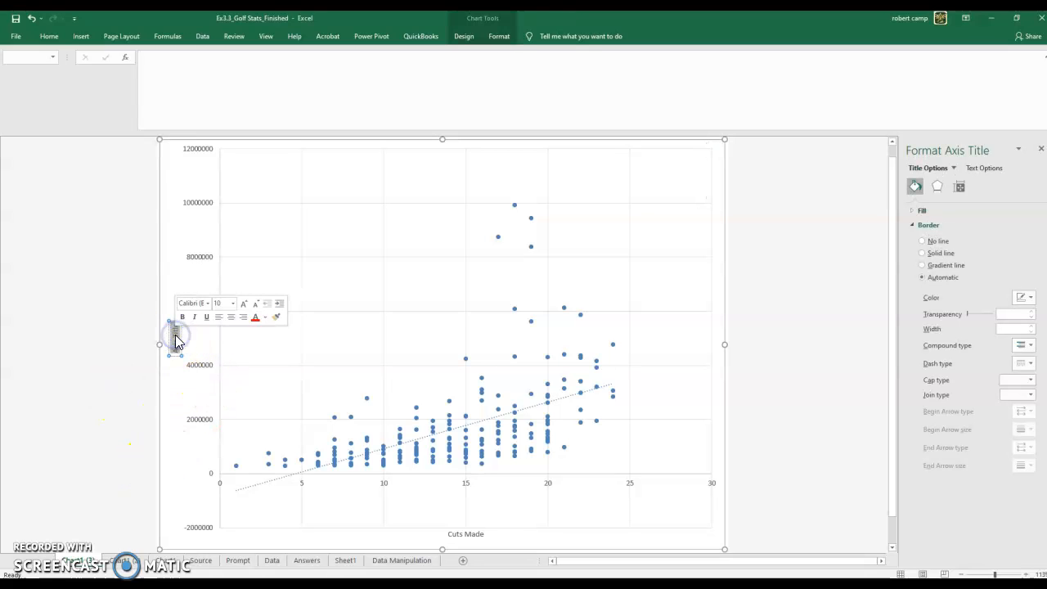
pyautogui.press('Delete')
pyautogui.write('Earnings')
pyautogui.click(111, 317)
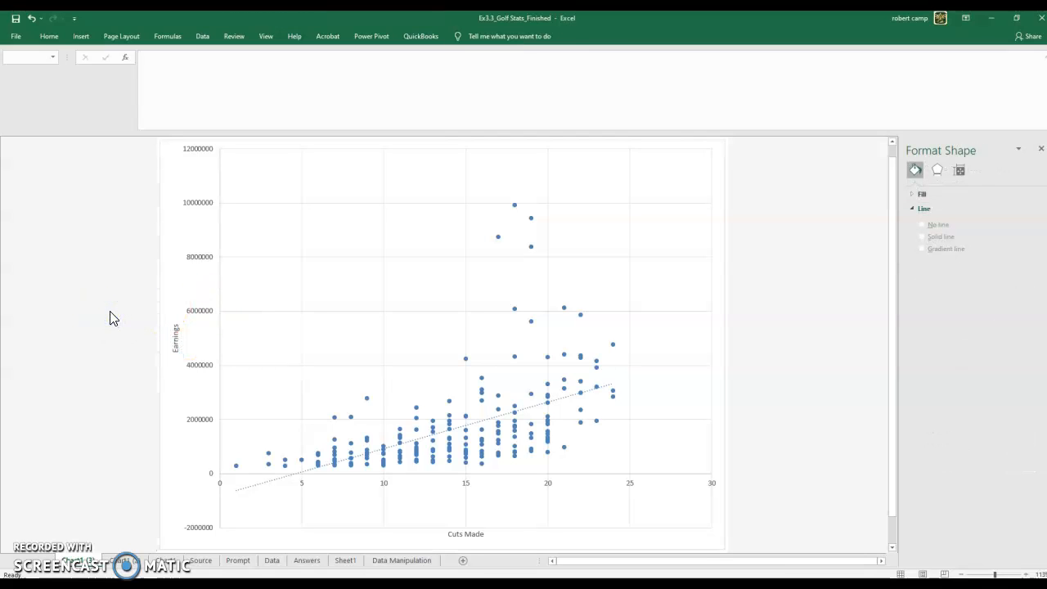
pyautogui.click(110, 266)
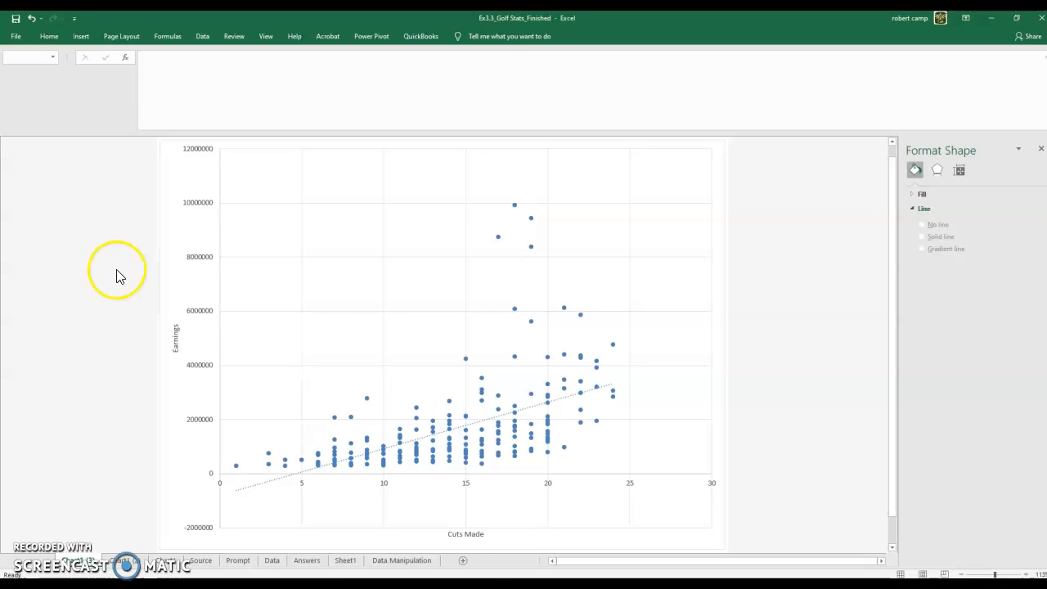
# Append "(Number of Cuts Made)" to the horizontal axis title, and remove the added text again
pyautogui.click(457, 535)
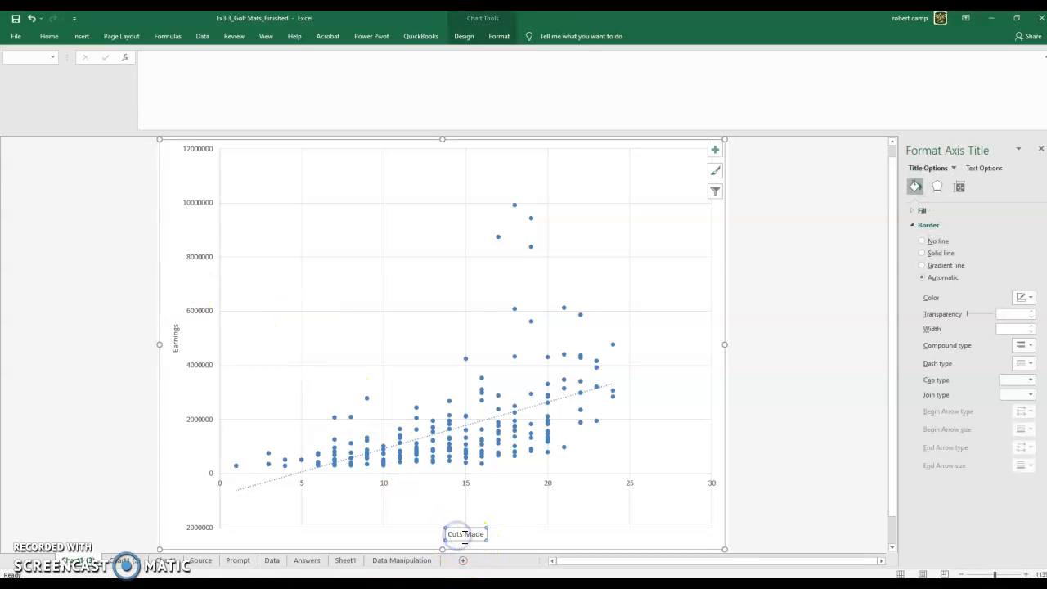
pyautogui.click(484, 534)
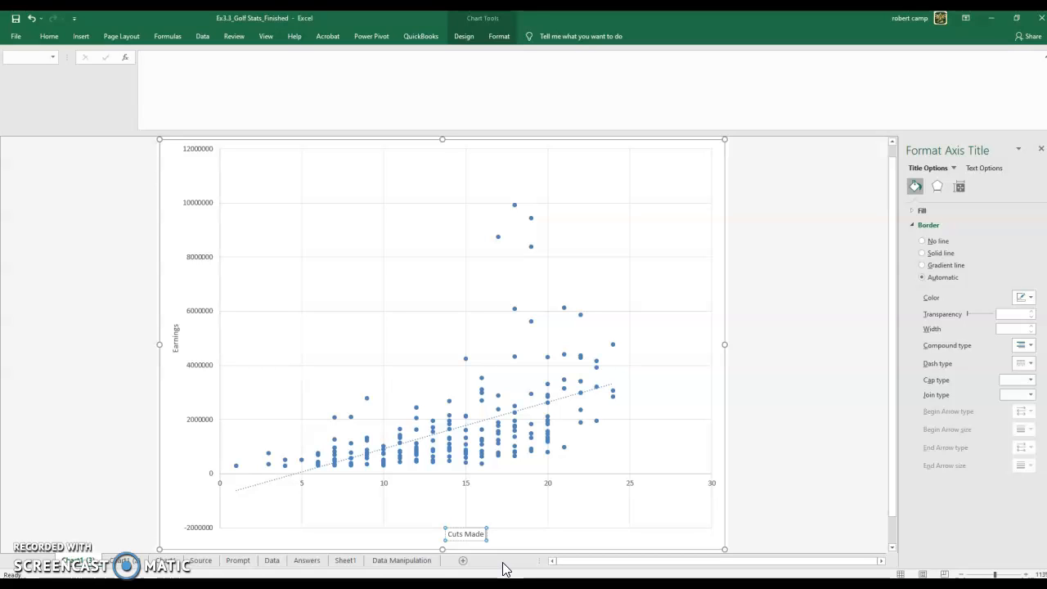
pyautogui.write('(Number of Cuts Made)')
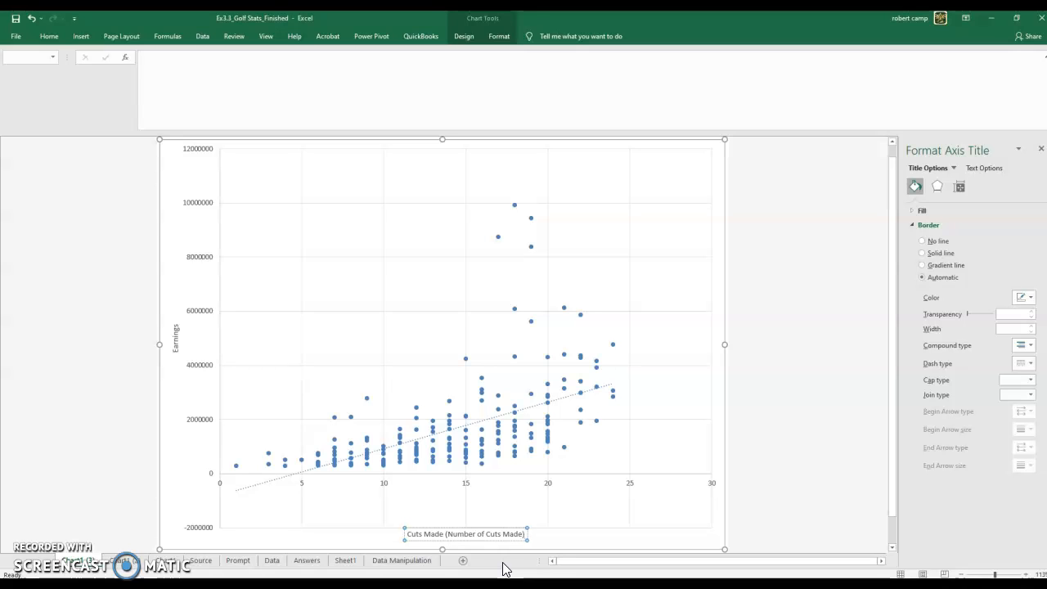
pyautogui.press('BackSpace')
pyautogui.press('BackSpace')
pyautogui.press('BackSpace')
pyautogui.press('BackSpace')
pyautogui.press('BackSpace')
pyautogui.press('BackSpace')
pyautogui.press('BackSpace')
pyautogui.press('BackSpace')
pyautogui.press('BackSpace')
pyautogui.press('BackSpace')
pyautogui.press('BackSpace')
pyautogui.press('BackSpace')
pyautogui.press('BackSpace')
pyautogui.press('BackSpace')
pyautogui.press('BackSpace')
pyautogui.press('BackSpace')
pyautogui.press('BackSpace')
pyautogui.press('BackSpace')
pyautogui.press('BackSpace')
pyautogui.press('BackSpace')
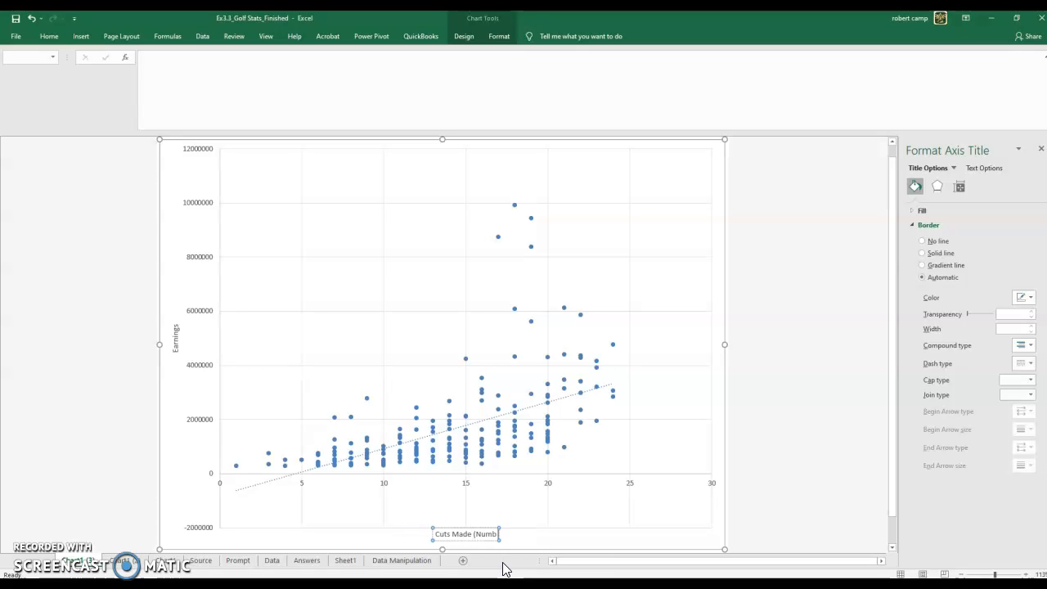
pyautogui.write('e')
pyautogui.click(175, 432)
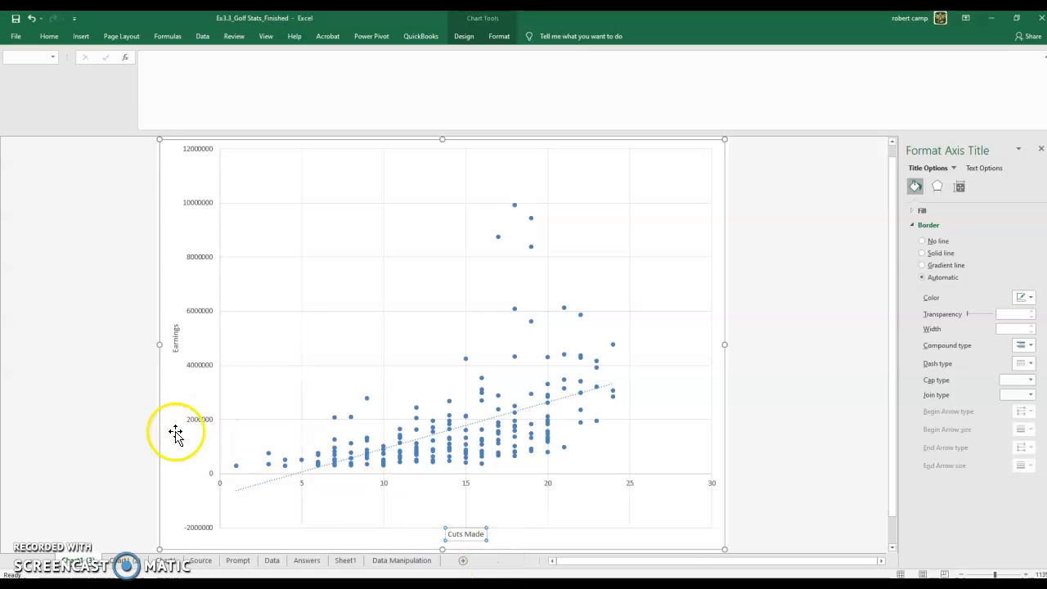
# Add the dollar unit to the vertical axis title so it reads "Earnings ($)"
pyautogui.click(177, 346)
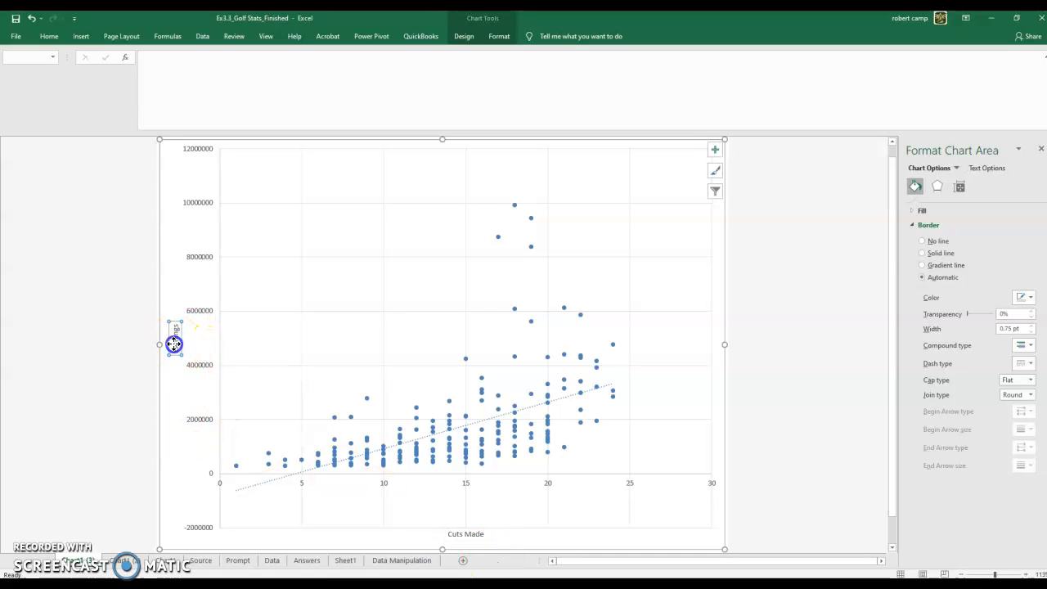
pyautogui.click(177, 343)
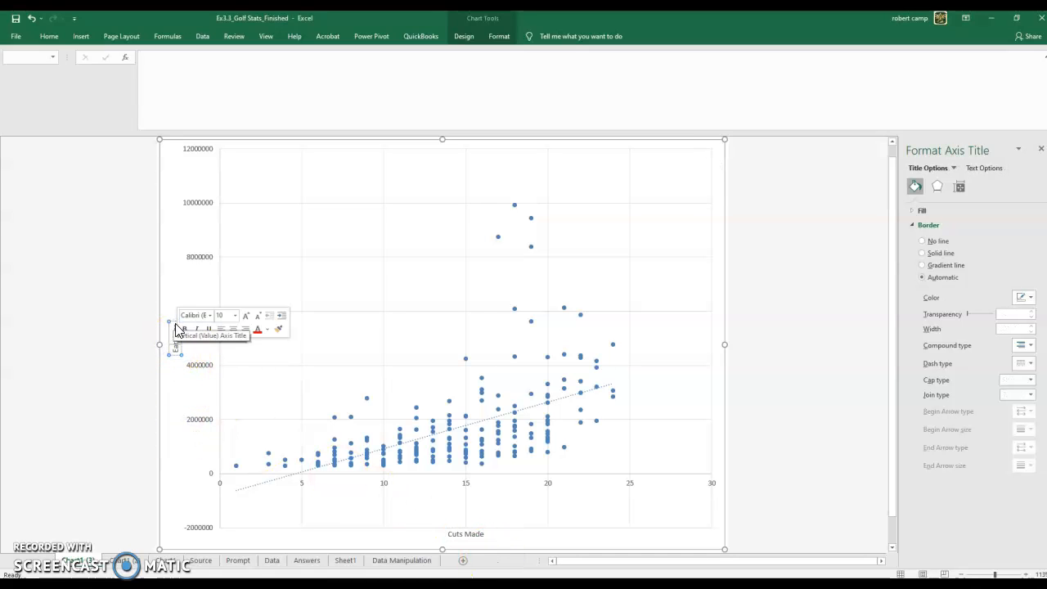
pyautogui.click(175, 327)
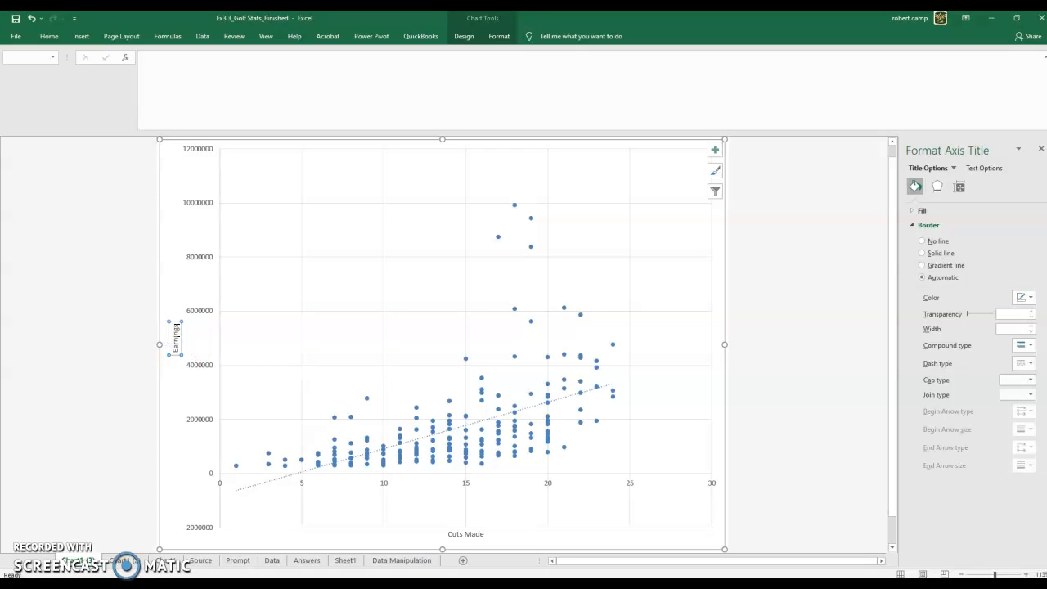
pyautogui.click(178, 329)
pyautogui.click(177, 327)
pyautogui.write('(')
pyautogui.press('BackSpace')
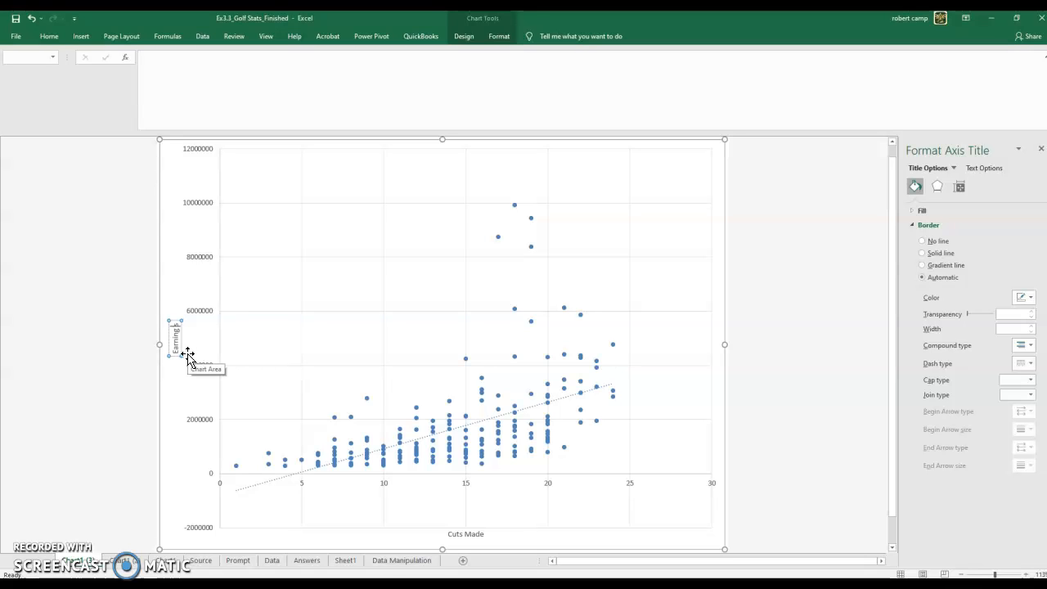
pyautogui.write('\\')
pyautogui.press('BackSpace')
pyautogui.write('($)')
pyautogui.click(123, 319)
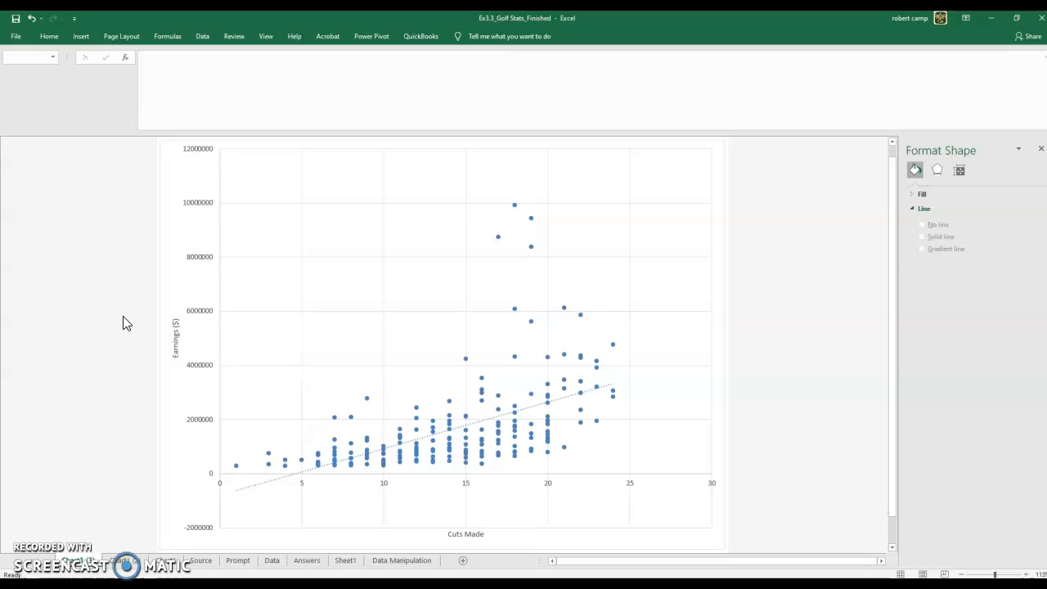
# Change the unit in the vertical axis title so it reads "Earnings (US$)"
pyautogui.click(174, 328)
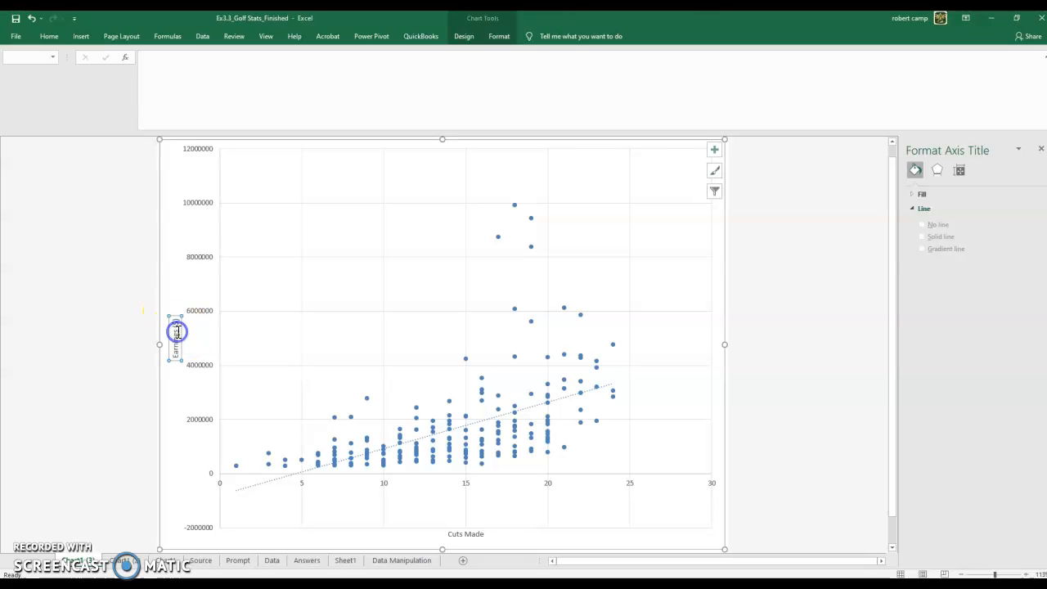
pyautogui.click(175, 322)
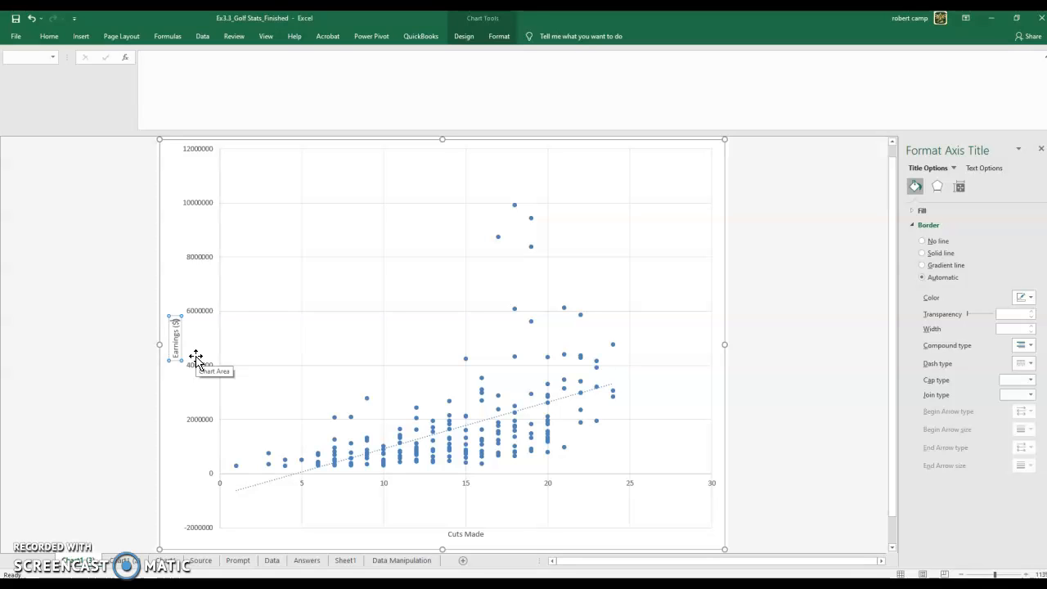
pyautogui.press('BackSpace')
pyautogui.press('BackSpace')
pyautogui.press('BackSpace')
pyautogui.press('BackSpace')
pyautogui.write('US$')
pyautogui.click(32, 355)
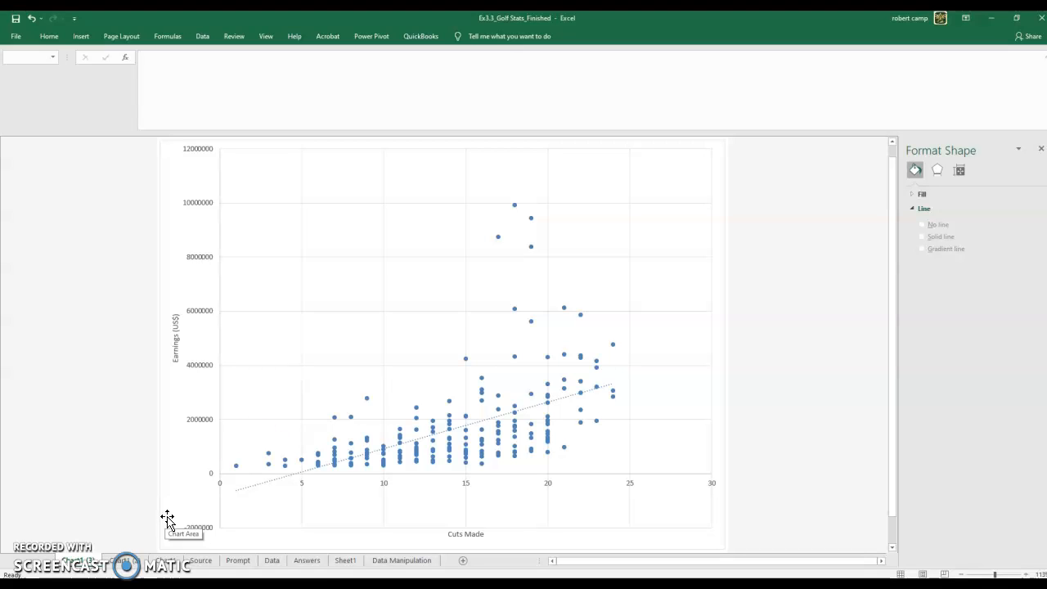
# Remove the unit in parentheses from the vertical axis title so it reads only "Earnings"
pyautogui.click(189, 342)
pyautogui.press('BackSpace')
pyautogui.press('BackSpace')
pyautogui.press('BackSpace')
pyautogui.press('BackSpace')
pyautogui.press('Delete')
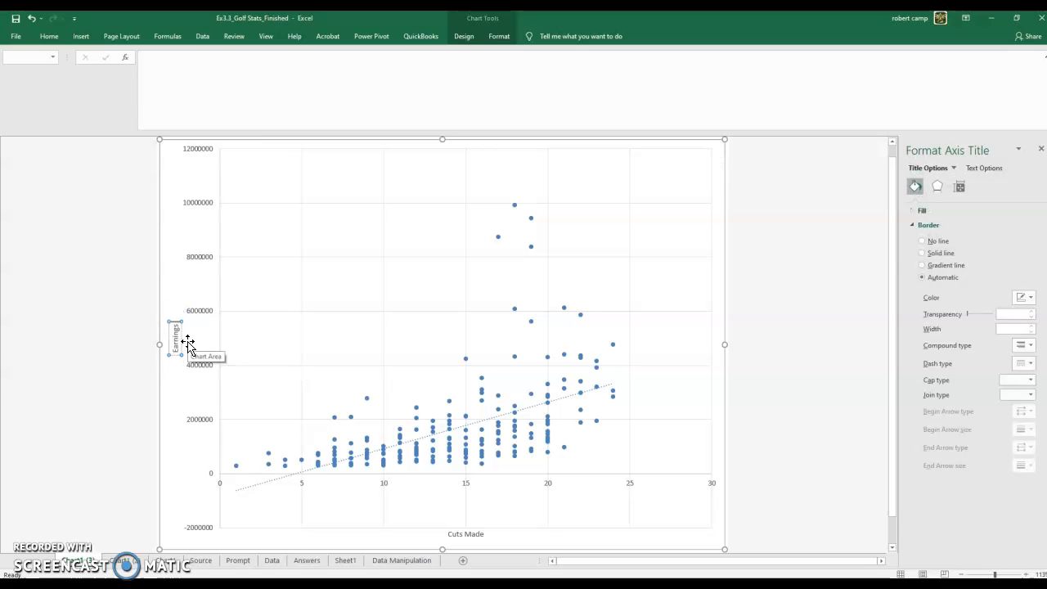
# Set the number category of the vertical axis labels to Currency
pyautogui.click(134, 308)
pyautogui.rightClick(198, 364)
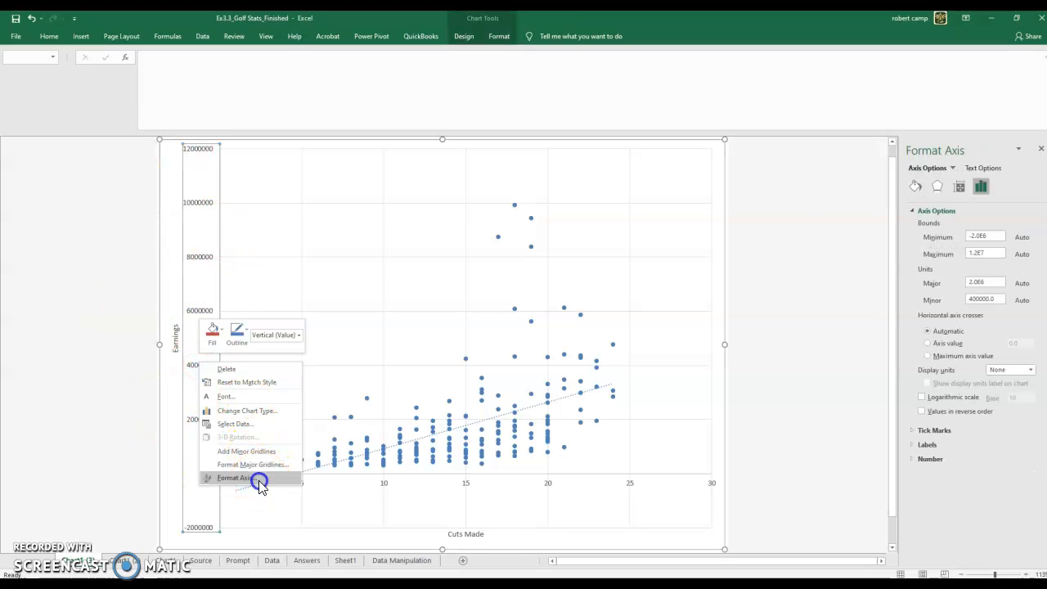
pyautogui.click(233, 477)
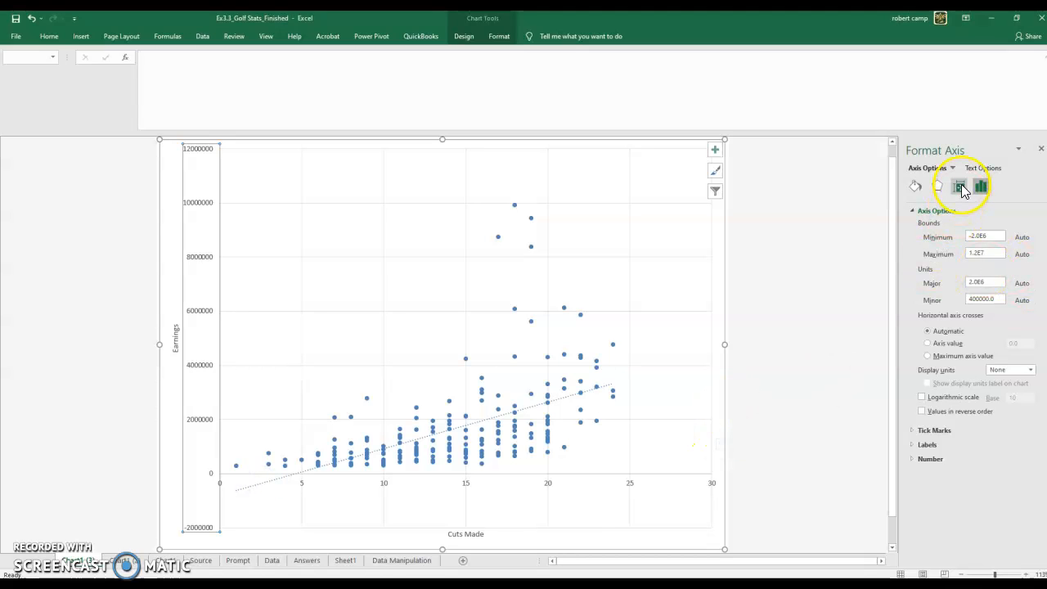
pyautogui.click(911, 460)
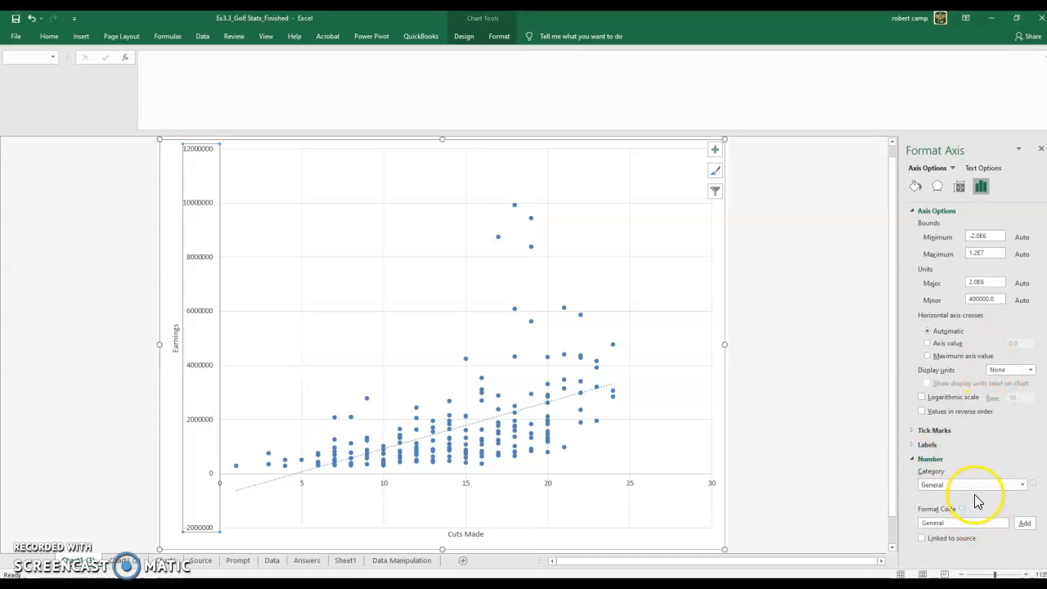
pyautogui.click(976, 485)
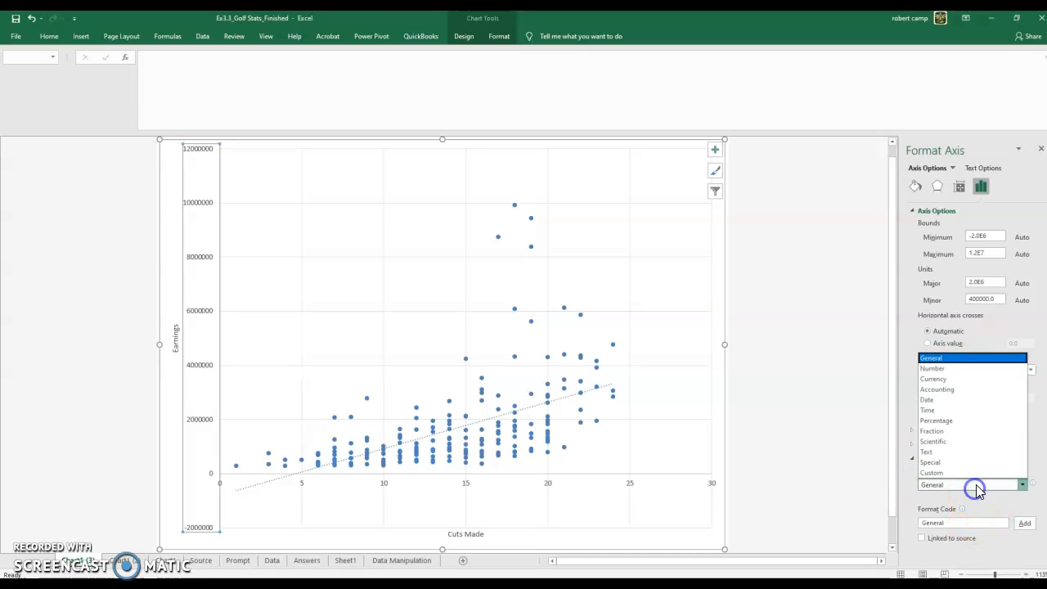
pyautogui.click(970, 385)
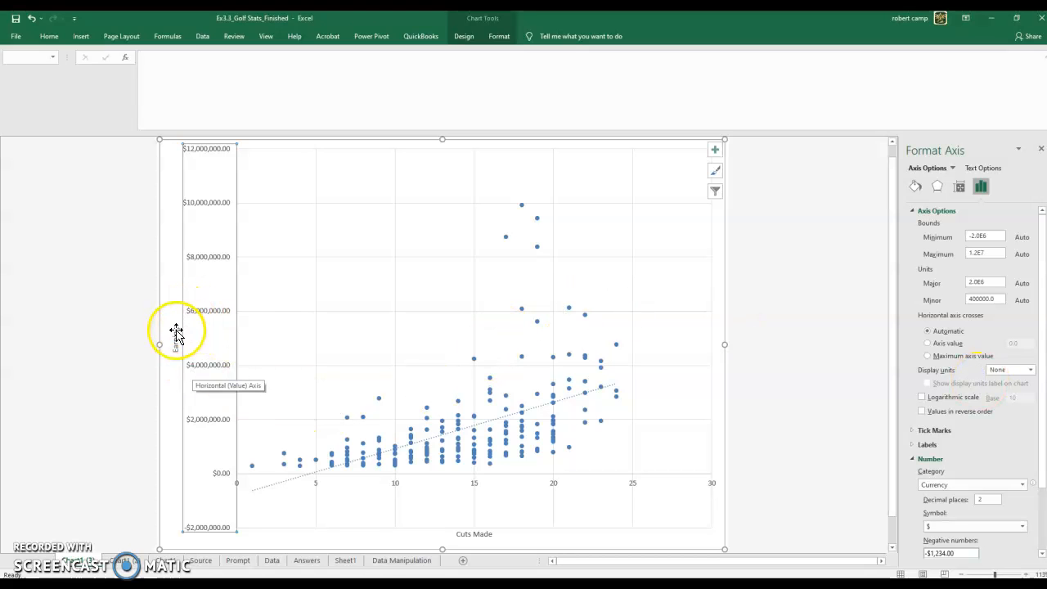
# Try the Accounting number category on the vertical axis labels, and set them back to General
pyautogui.scroll(-2, 986, 446)
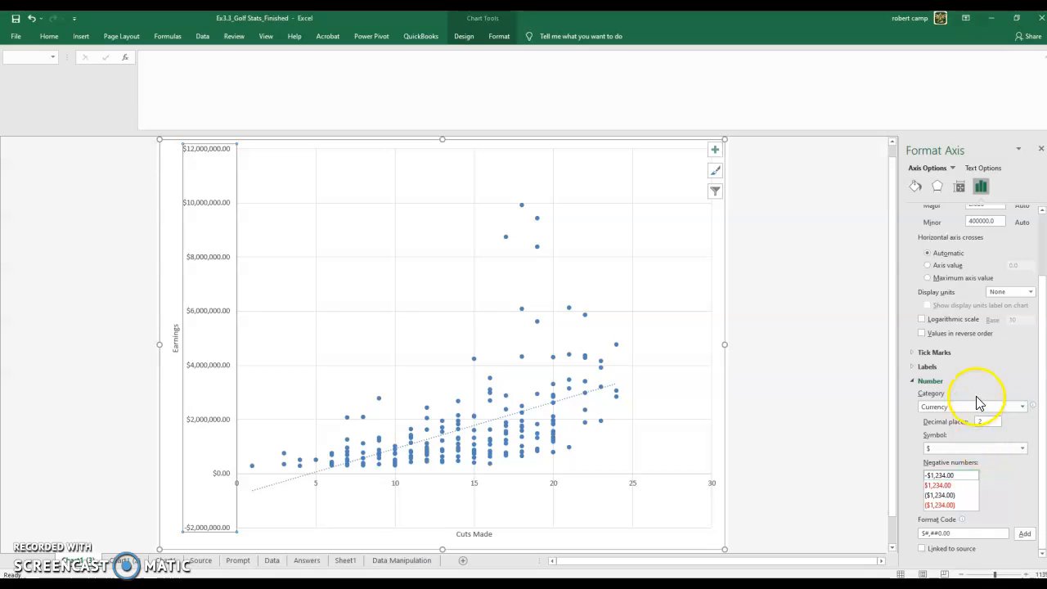
pyautogui.click(977, 400)
pyautogui.click(971, 450)
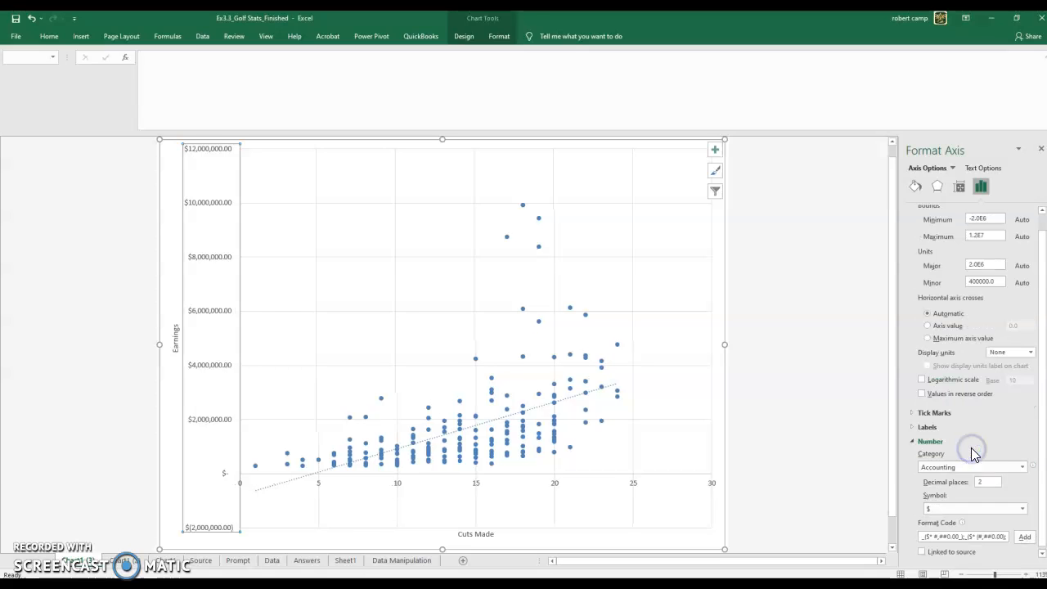
pyautogui.click(966, 467)
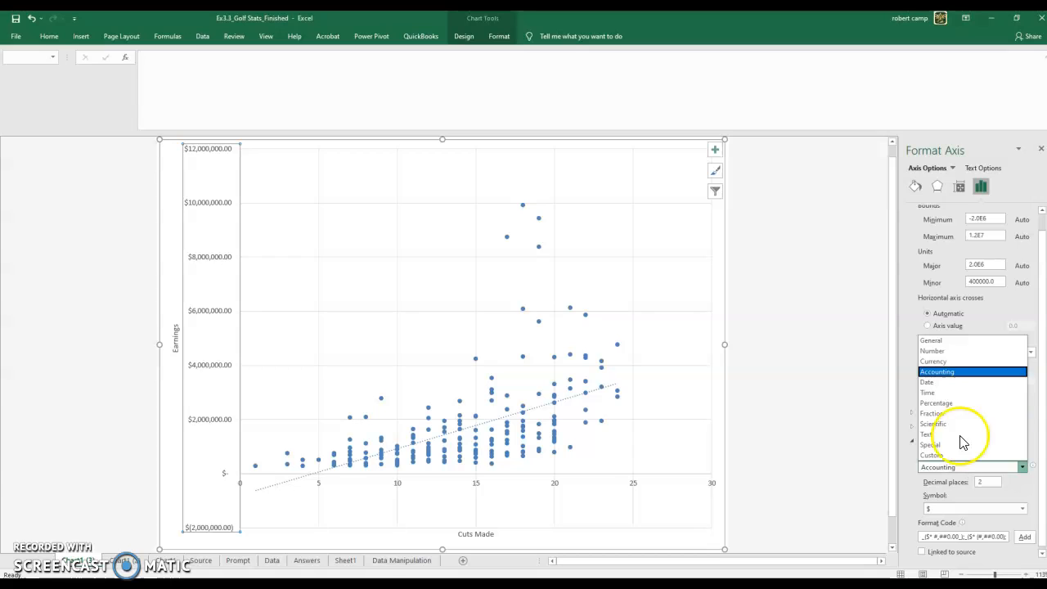
pyautogui.click(937, 341)
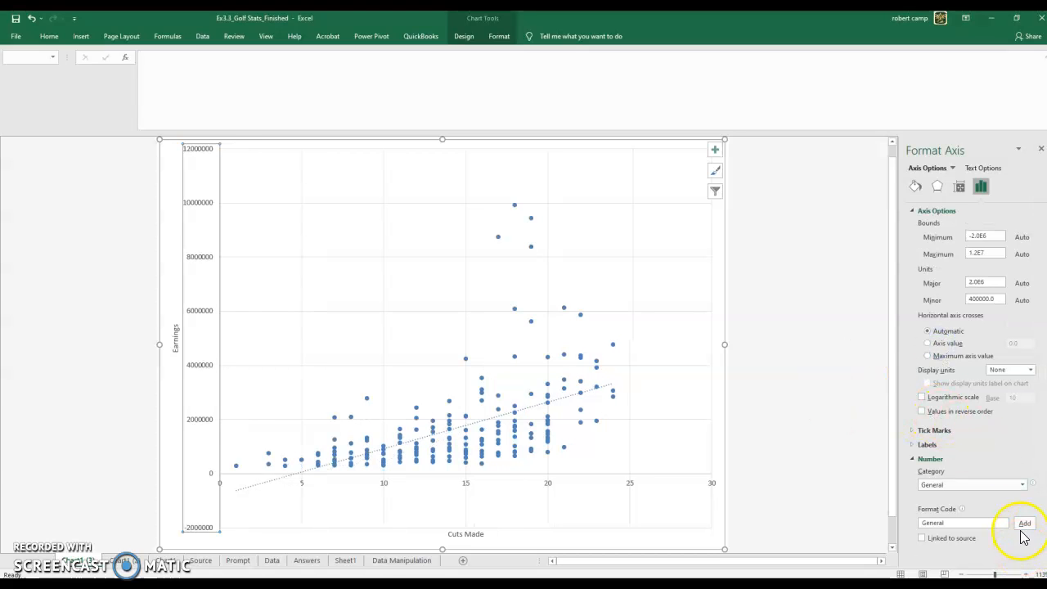
pyautogui.click(1007, 486)
pyautogui.click(1007, 487)
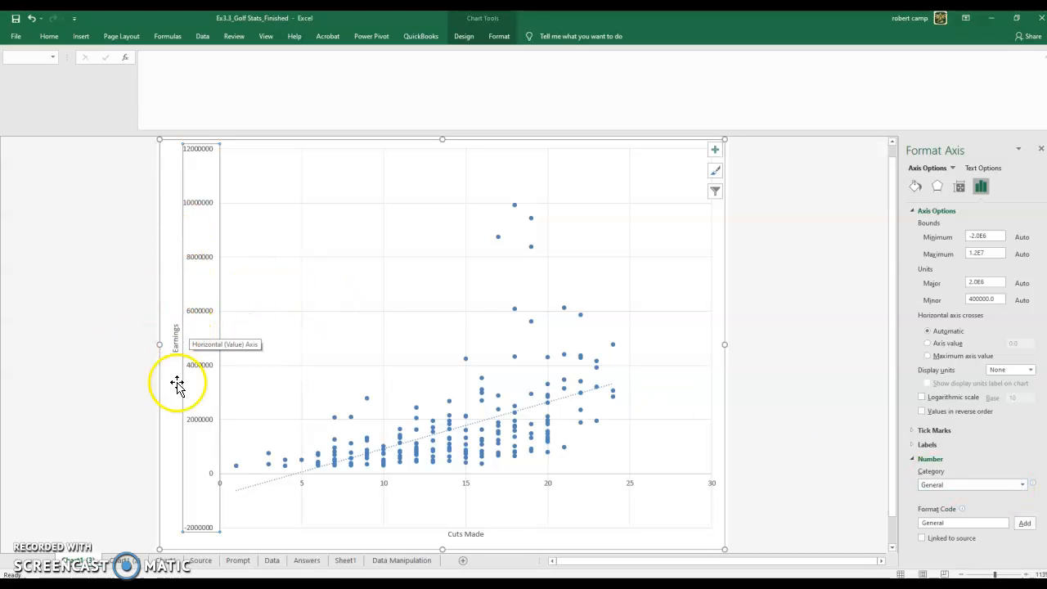
pyautogui.click(952, 484)
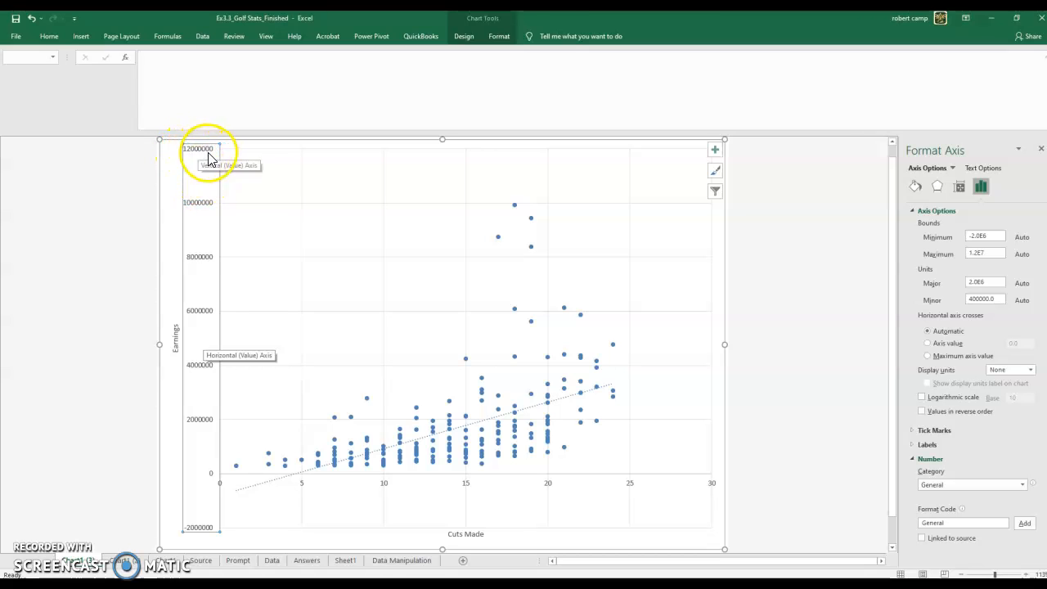
pyautogui.click(967, 484)
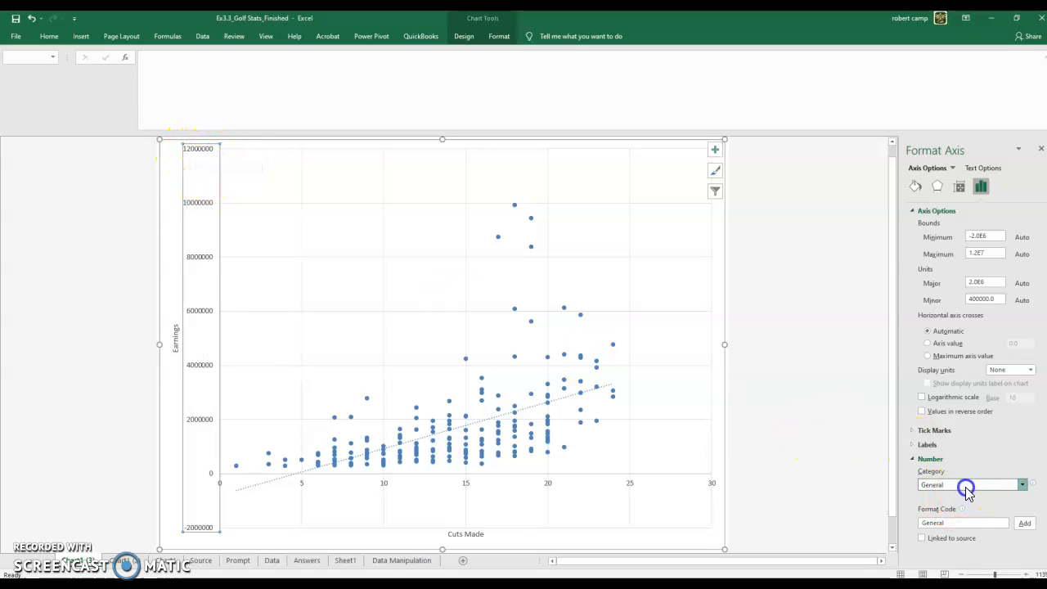
pyautogui.click(966, 488)
pyautogui.click(912, 430)
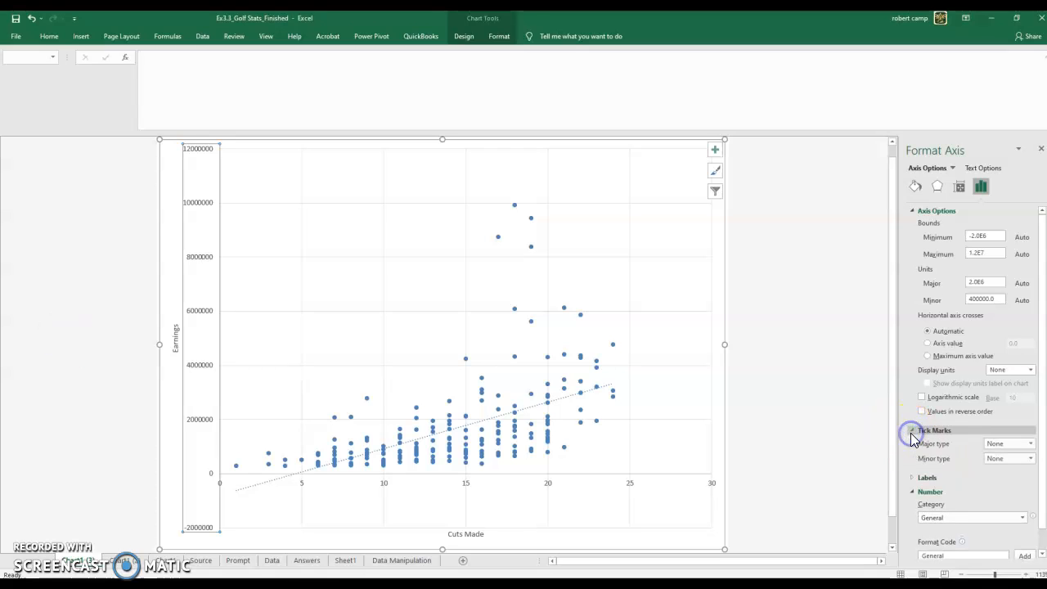
pyautogui.click(910, 432)
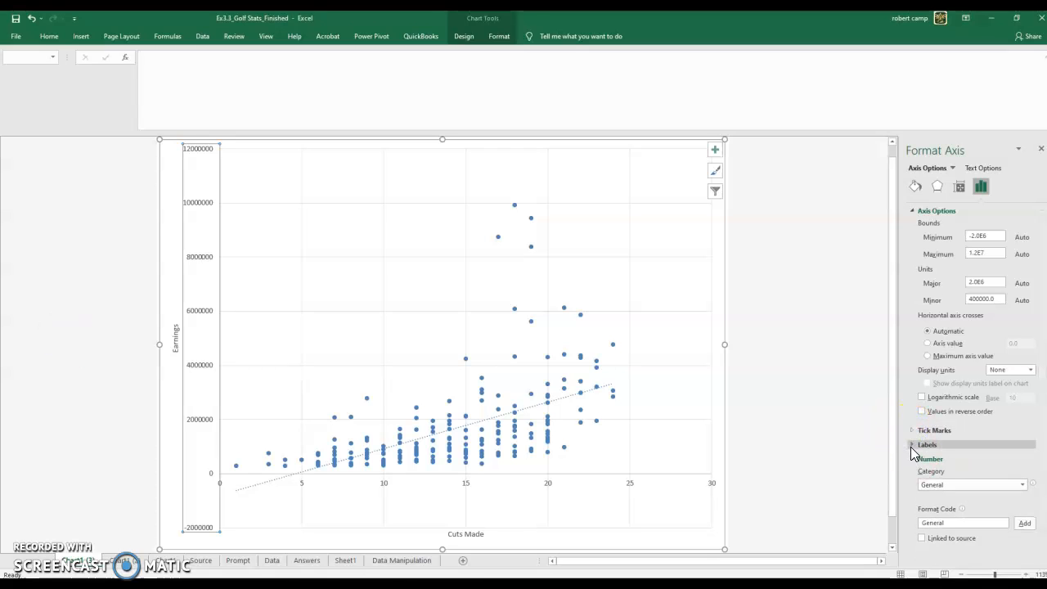
pyautogui.click(910, 447)
pyautogui.click(910, 447)
# Format the vertical axis labels with the Number category and 0 decimal places, keeping the thousands separator
pyautogui.click(975, 486)
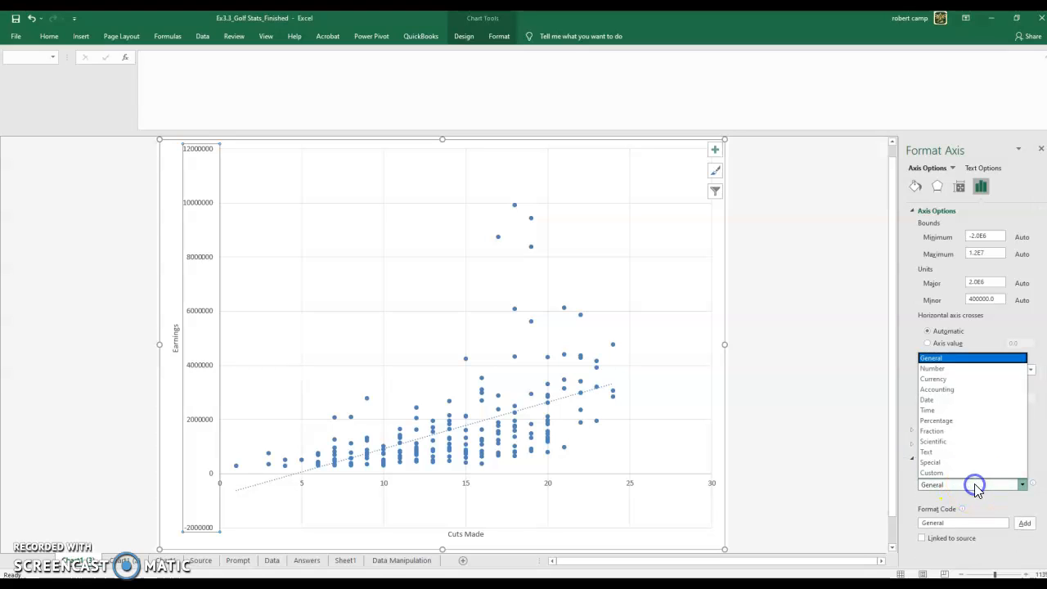
pyautogui.click(942, 369)
pyautogui.scroll(-3, 966, 425)
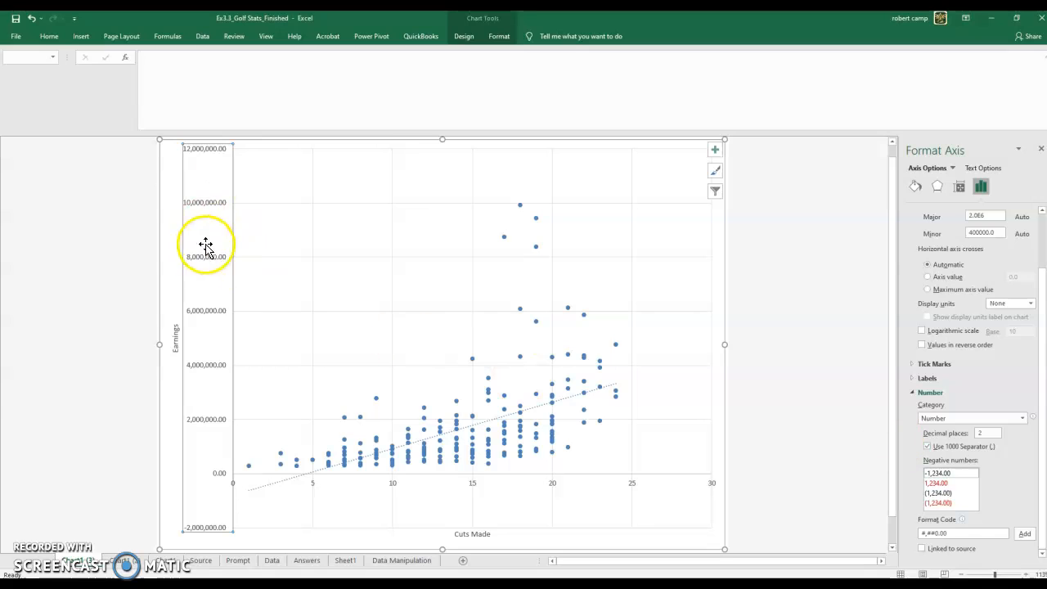
pyautogui.moveTo(993, 432); pyautogui.dragTo(919, 435)
pyautogui.write('0')
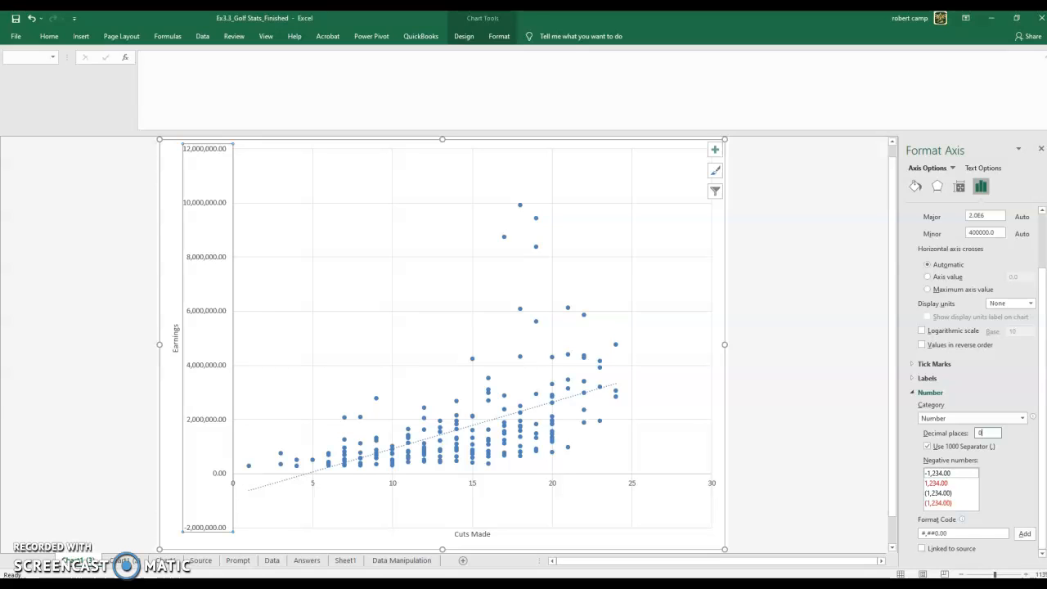
pyautogui.click(928, 461)
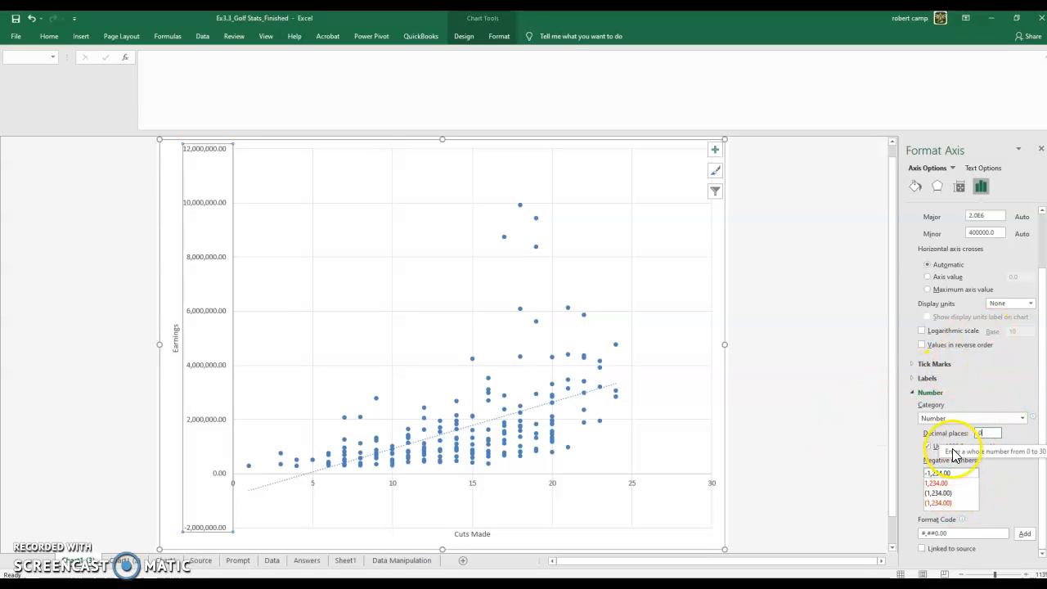
pyautogui.click(961, 533)
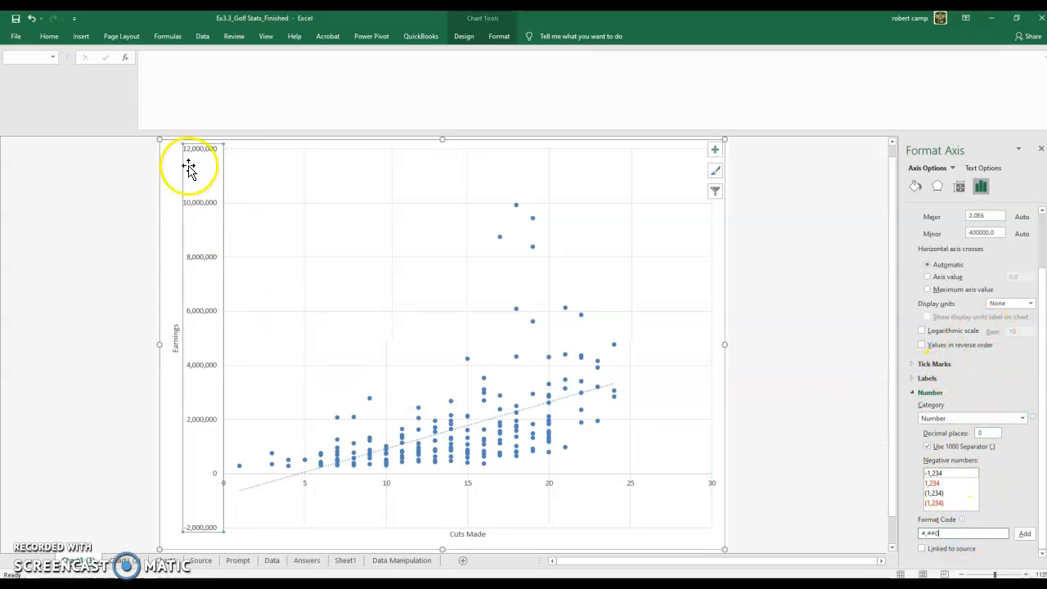
# Append the unit "(US$)" to the vertical axis title "Earnings"
pyautogui.click(158, 322)
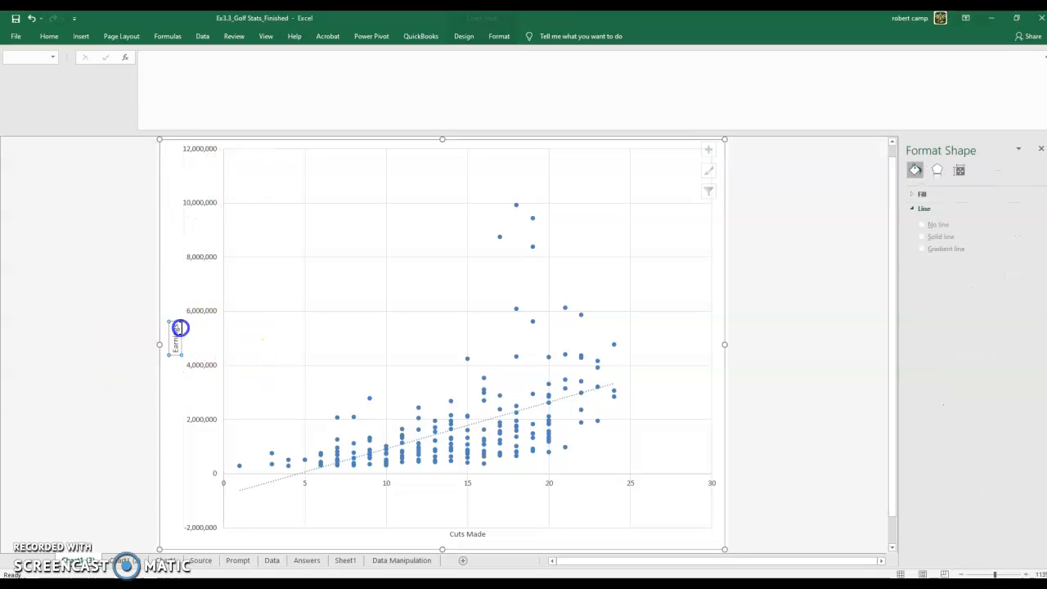
pyautogui.click(178, 324)
pyautogui.click(176, 323)
pyautogui.write('(US')
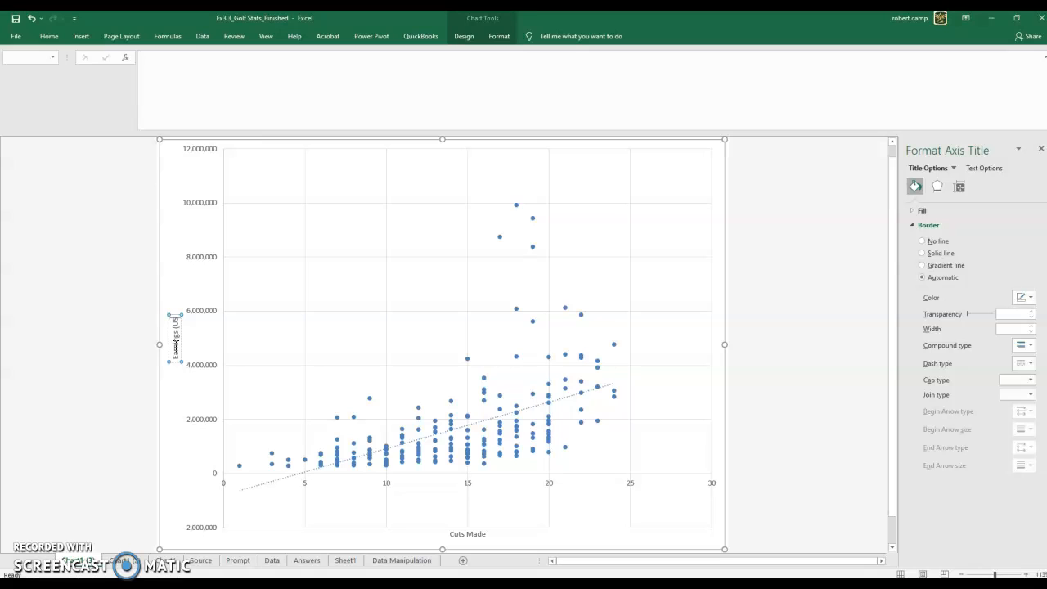
pyautogui.write('$)')
pyautogui.click(90, 332)
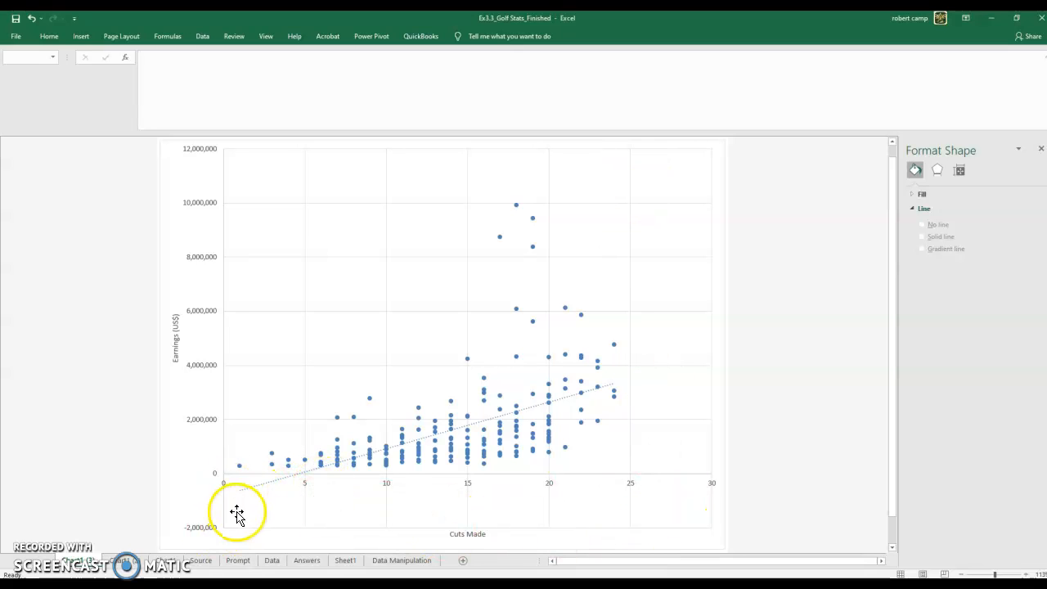
# Set the minimum bound of the vertical earnings axis to 0
pyautogui.rightClick(209, 531)
pyautogui.click(238, 518)
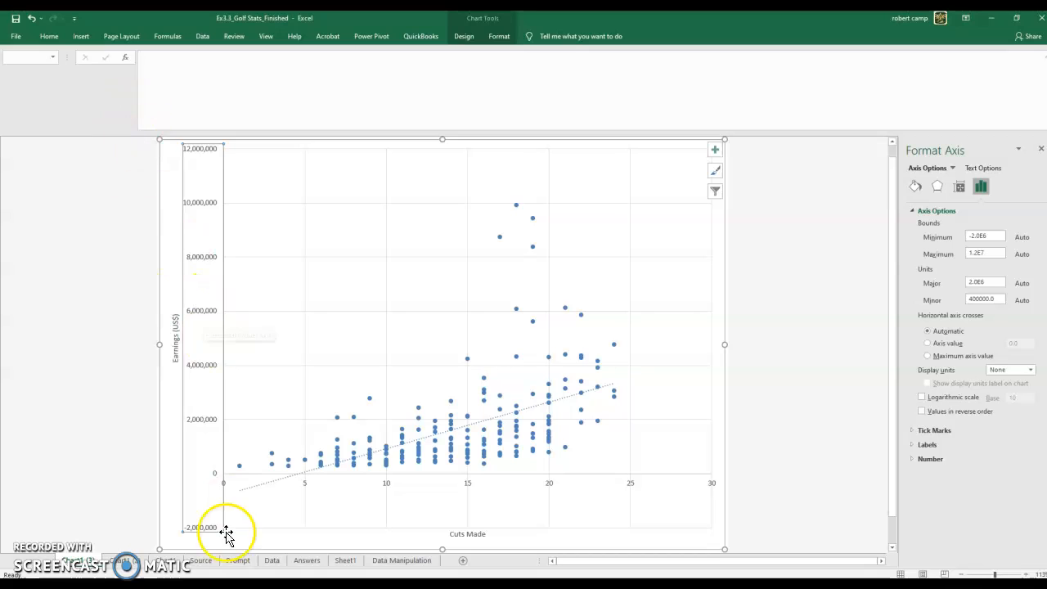
pyautogui.click(976, 299)
pyautogui.moveTo(999, 235); pyautogui.dragTo(939, 237)
pyautogui.write('0')
pyautogui.press('Return')
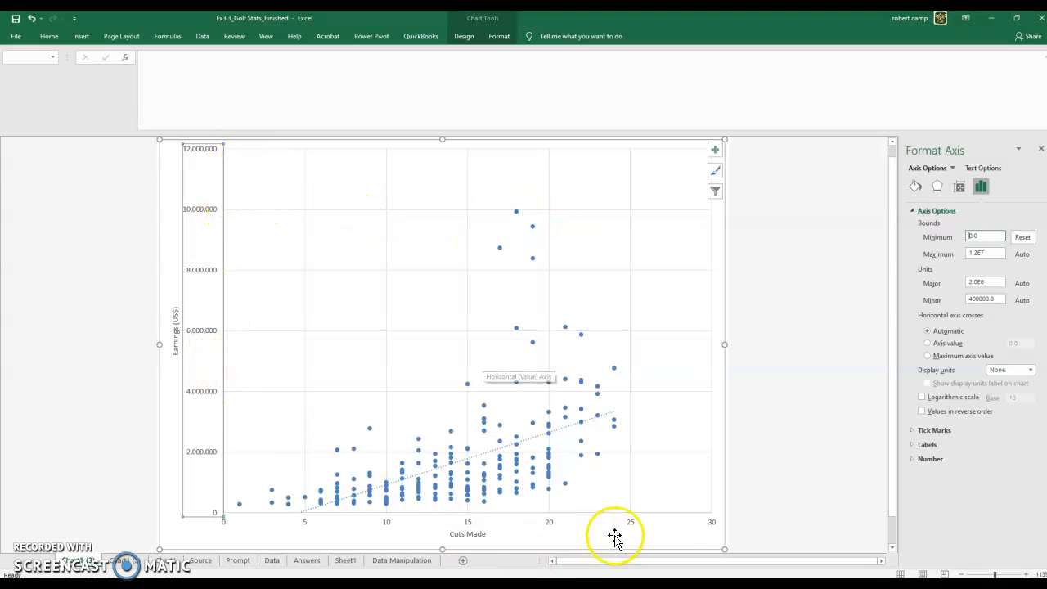
pyautogui.click(798, 415)
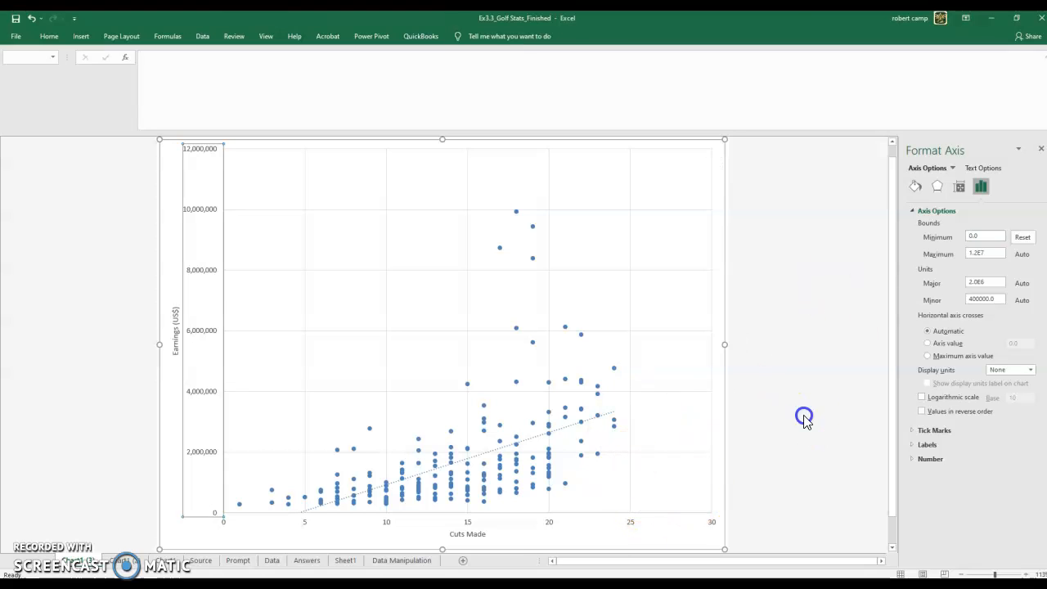
# Set the maximum bound of the horizontal cuts axis to 25
pyautogui.rightClick(544, 528)
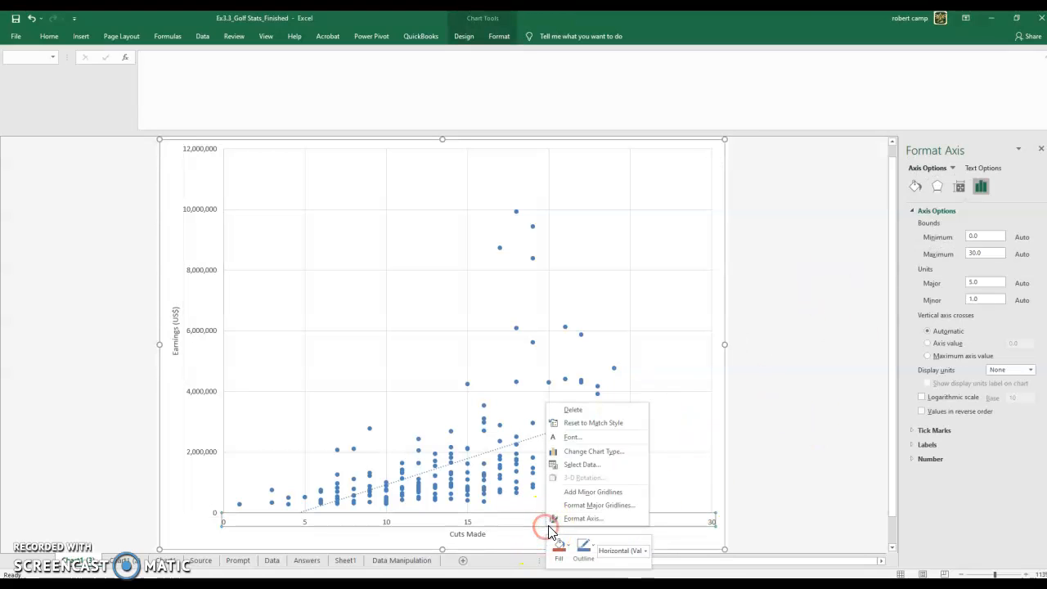
pyautogui.click(562, 520)
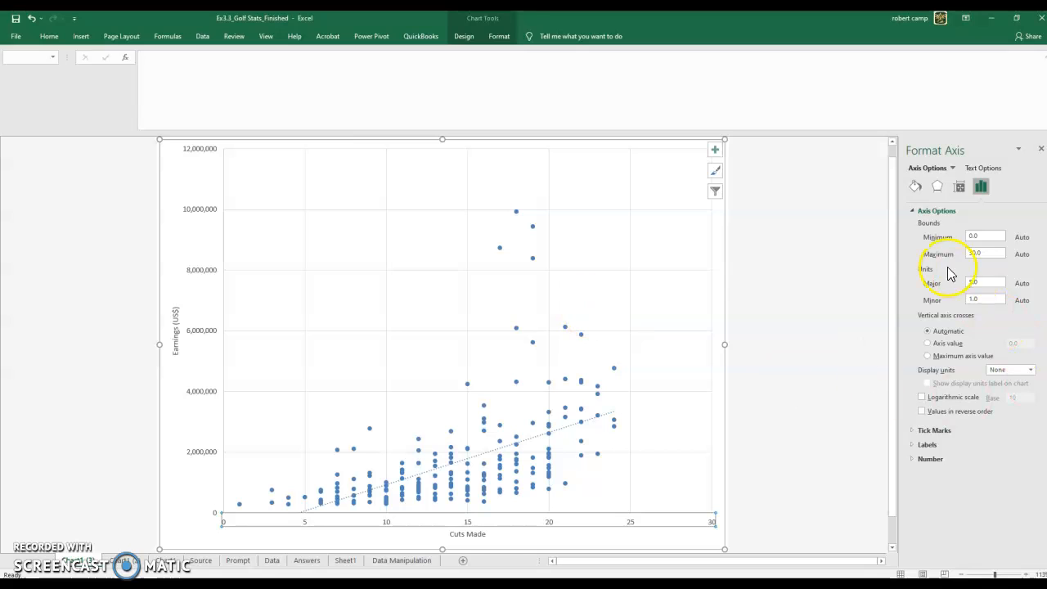
pyautogui.doubleClick(992, 254)
pyautogui.write('25')
pyautogui.press('Return')
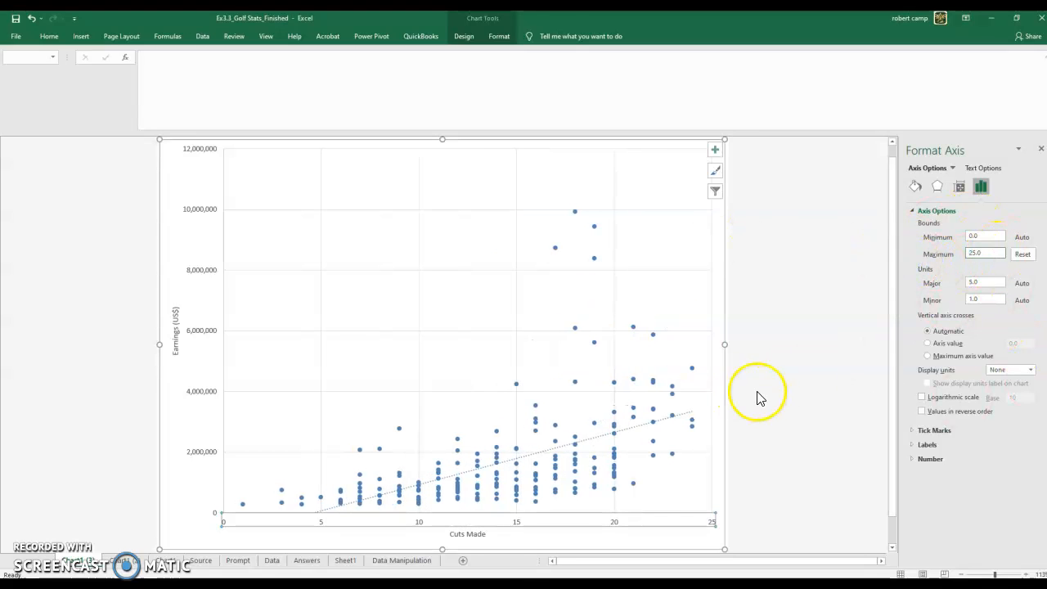
pyautogui.click(784, 372)
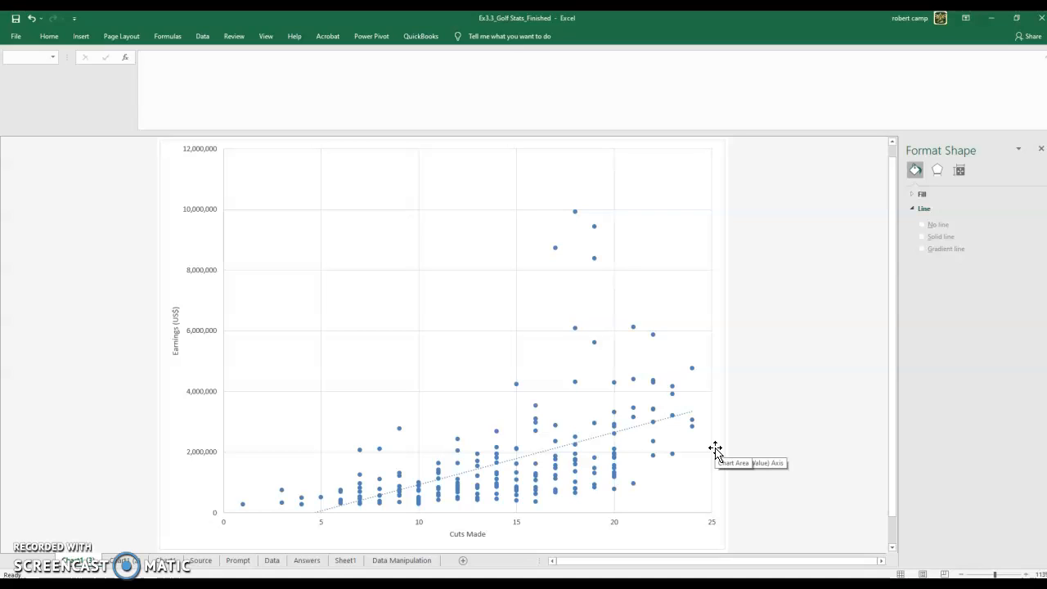
pyautogui.click(12, 586)
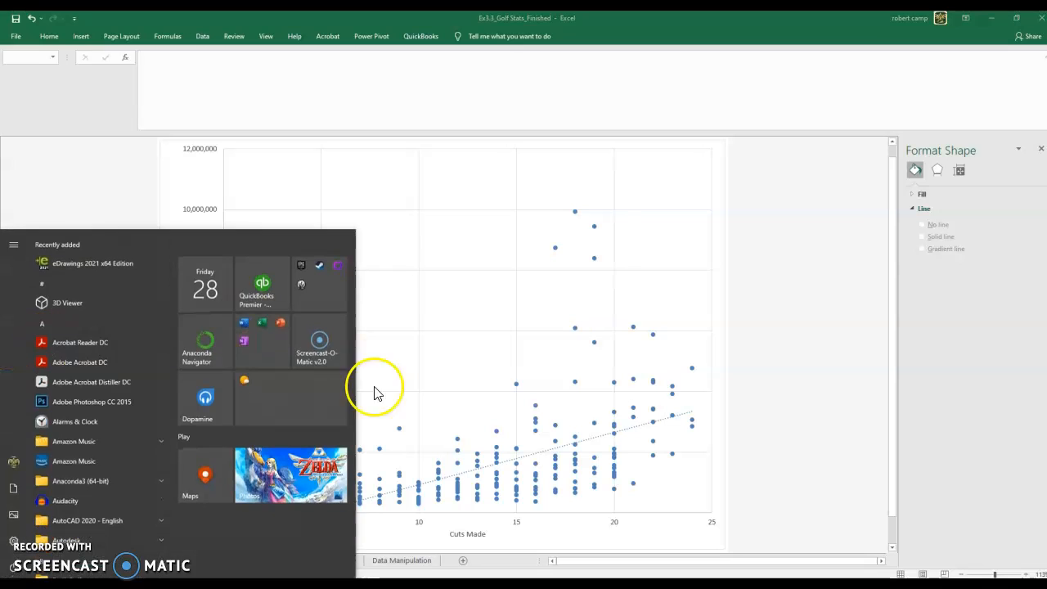
pyautogui.click(241, 342)
pyautogui.click(510, 367)
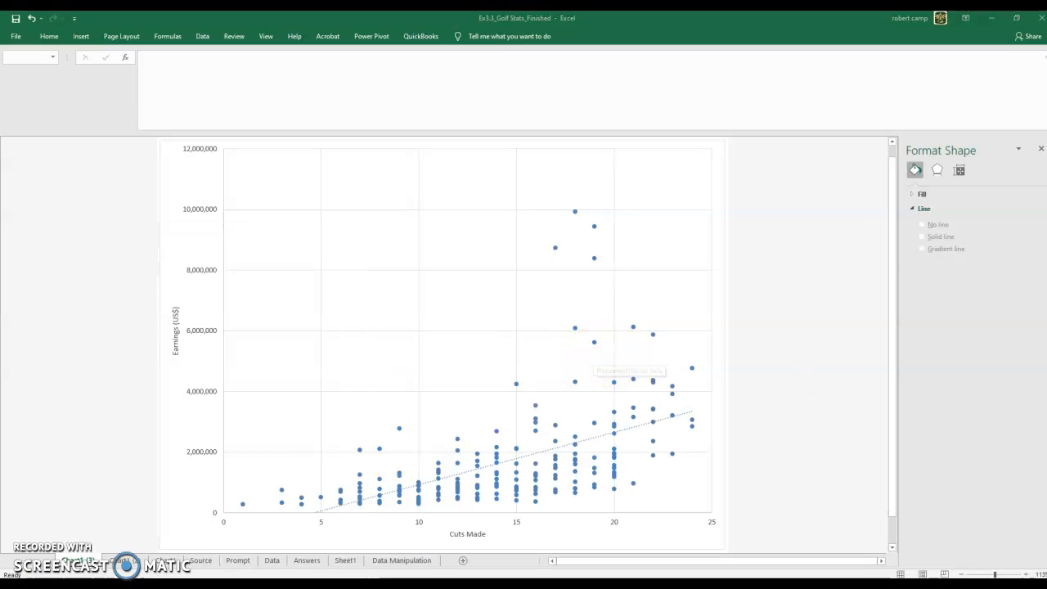
pyautogui.moveTo(1046, 156); pyautogui.dragTo(420, 185)
pyautogui.click(80, 226)
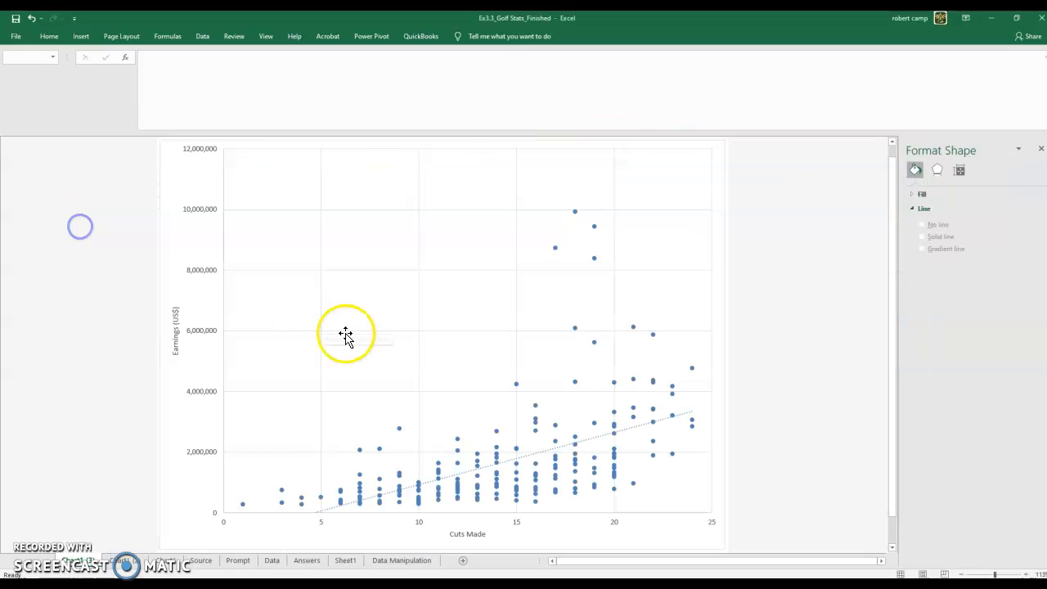
pyautogui.click(119, 292)
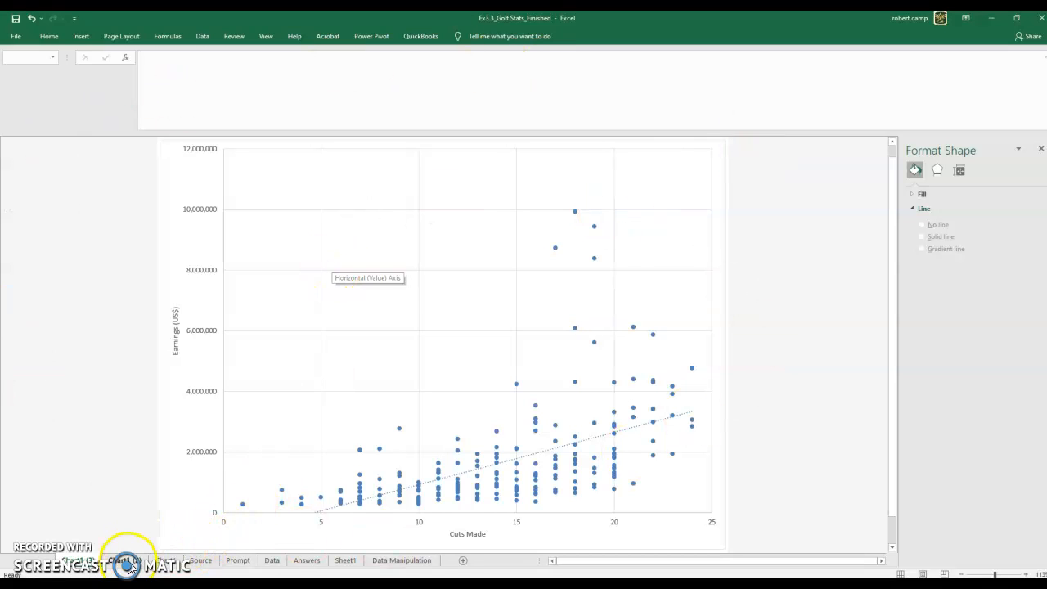
pyautogui.rightClick(259, 227)
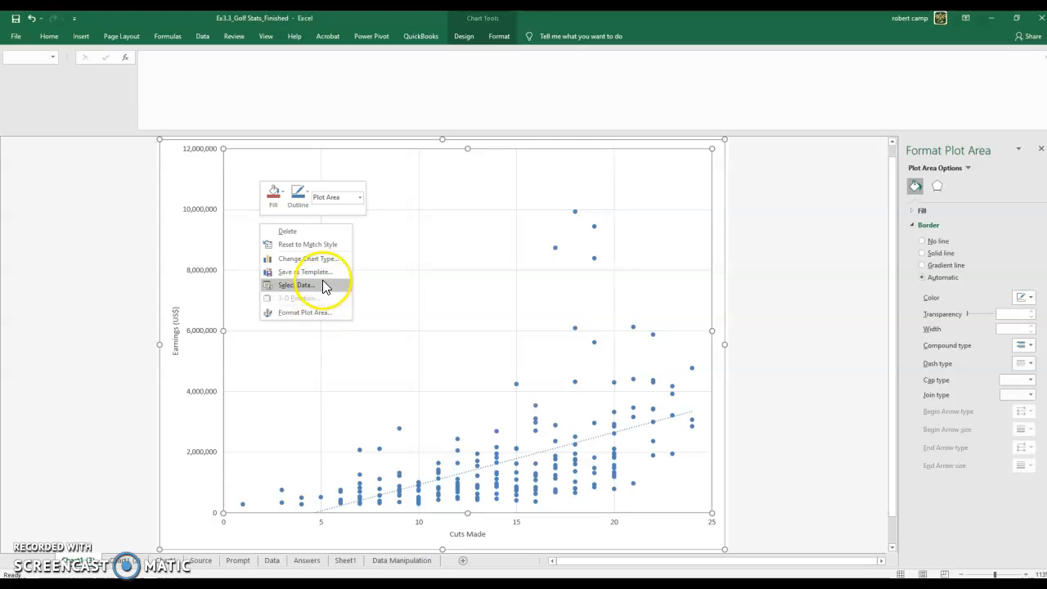
pyautogui.click(101, 461)
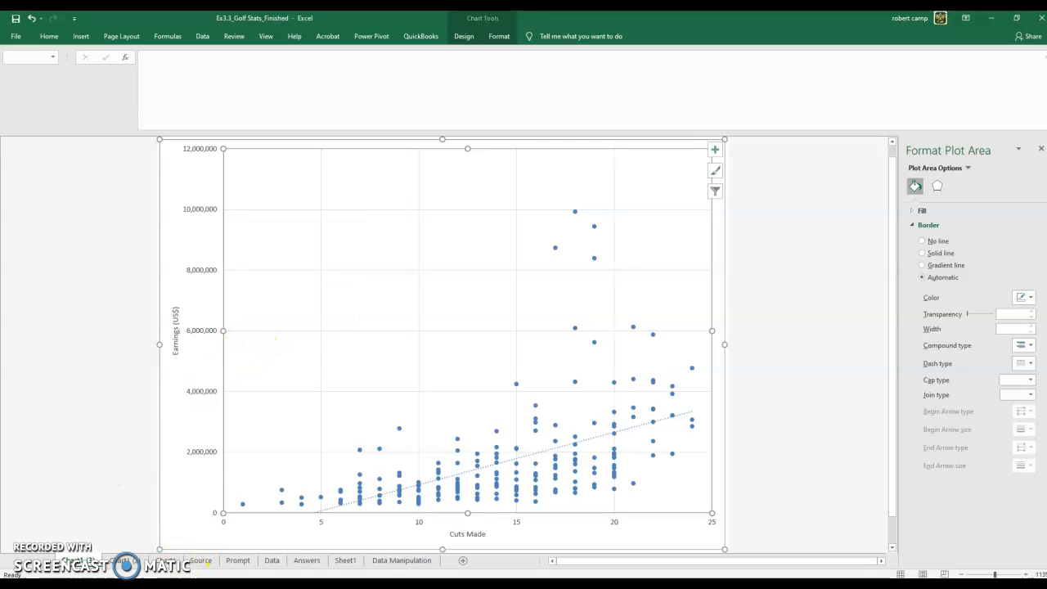
# Move the putts-per-hole scatter chart under Question (3) on the Answers sheet to its own new chart sheet
pyautogui.click(307, 560)
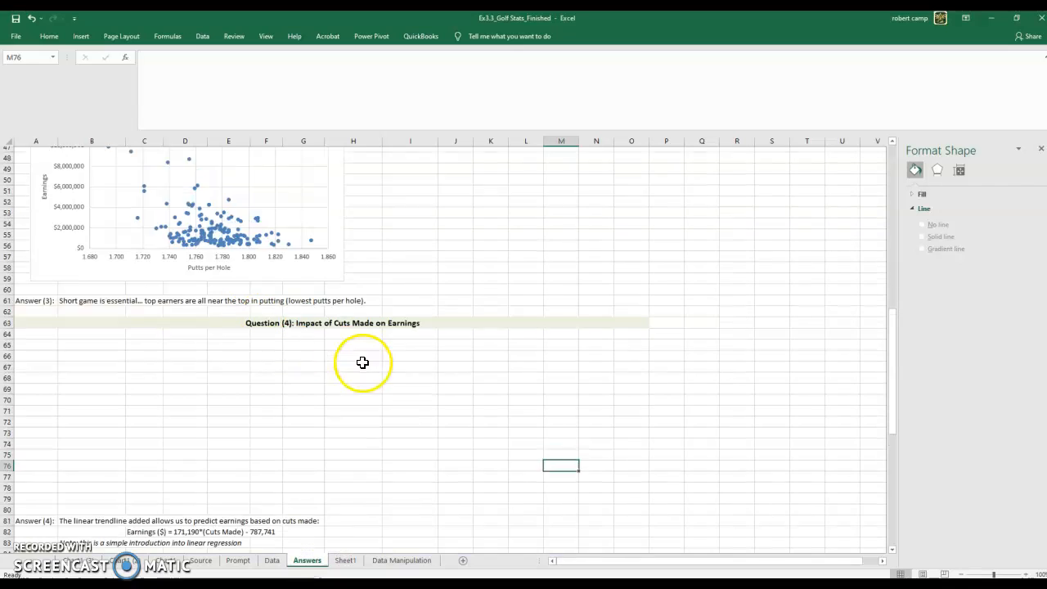
pyautogui.scroll(3, 362, 362)
pyautogui.rightClick(342, 260)
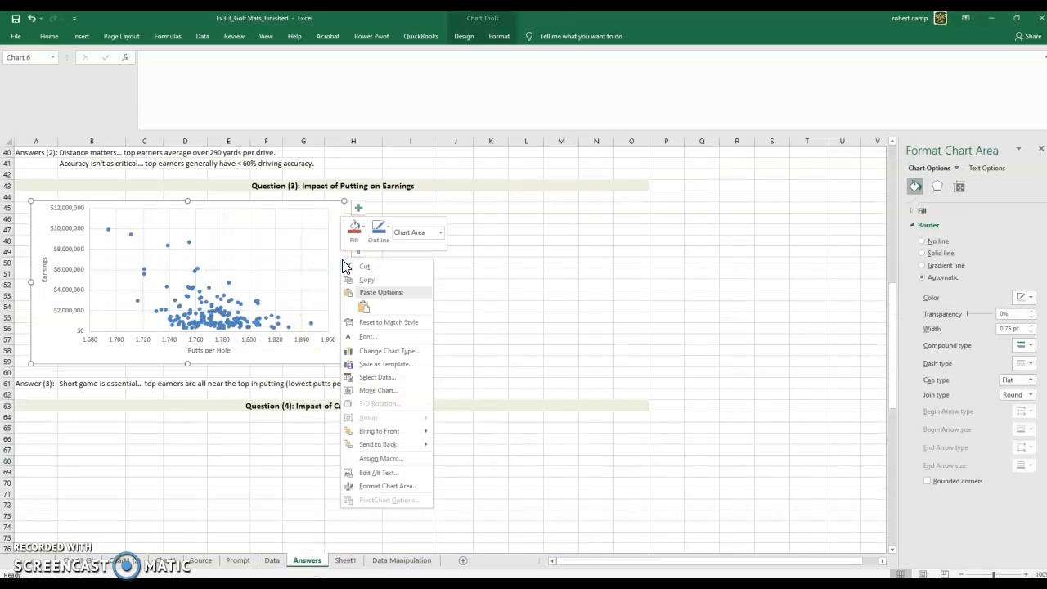
pyautogui.click(398, 391)
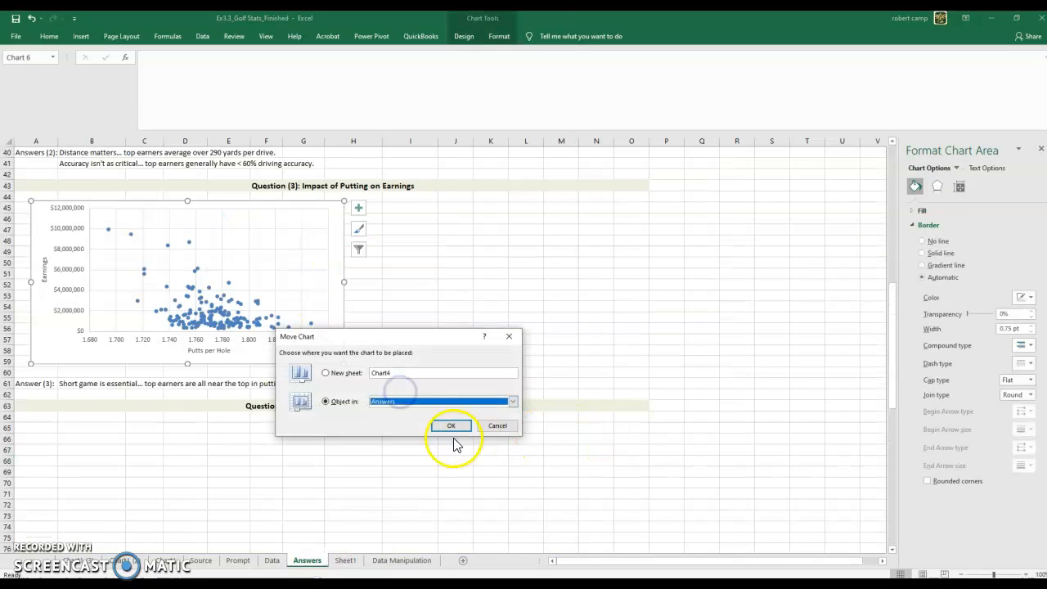
pyautogui.click(335, 373)
pyautogui.click(449, 425)
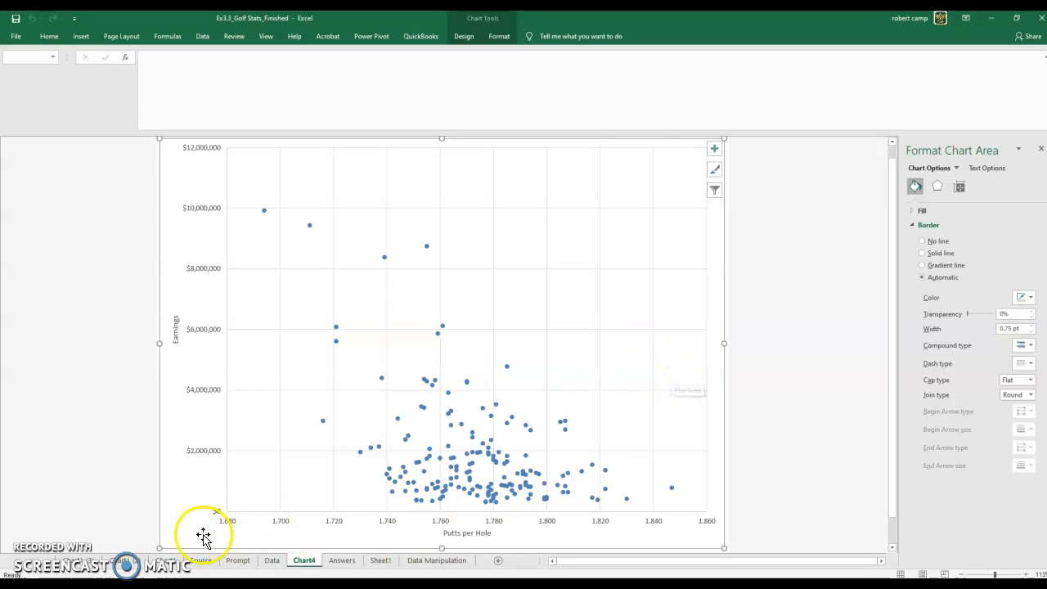
# Copy the entire earnings versus cuts made chart from its chart sheet
pyautogui.click(83, 561)
pyautogui.click(80, 244)
pyautogui.rightClick(165, 236)
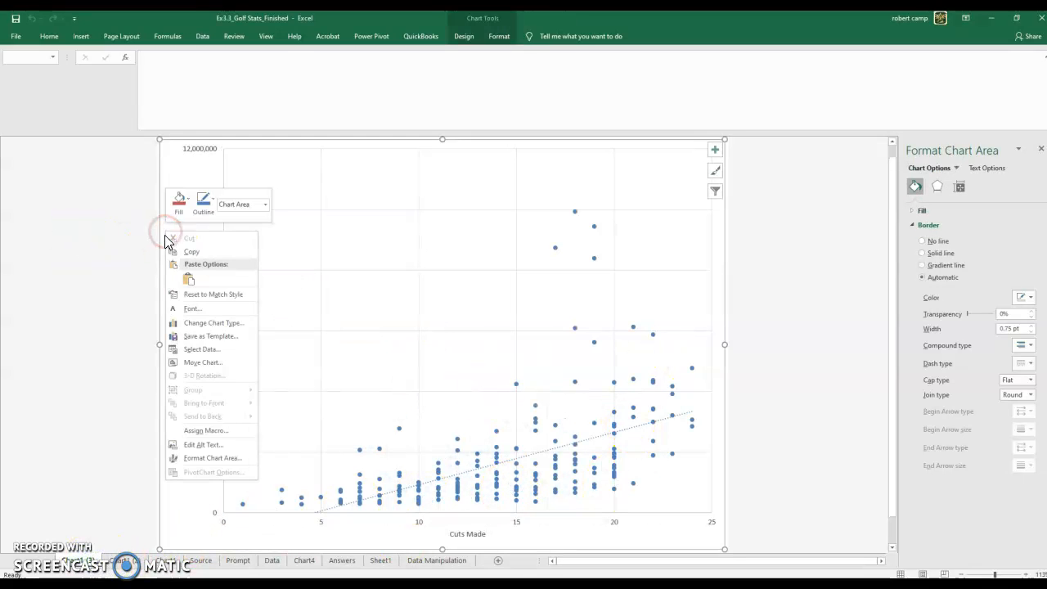
pyautogui.click(208, 251)
# Switch to the blank Word document, maximize its window and paste the copied chart as a picture
pyautogui.click(757, 585)
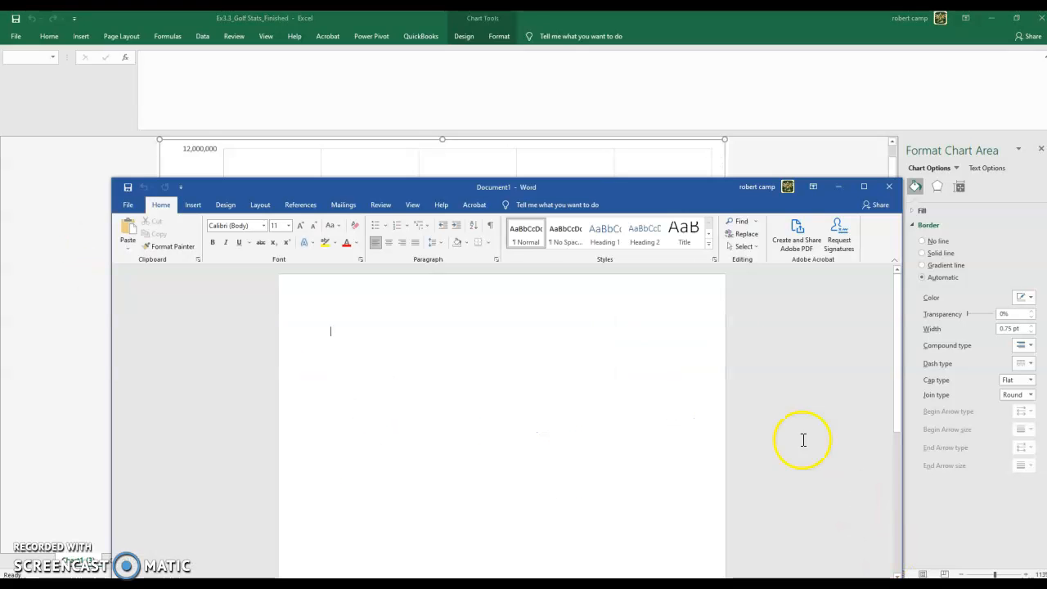
pyautogui.moveTo(586, 191); pyautogui.dragTo(572, 3)
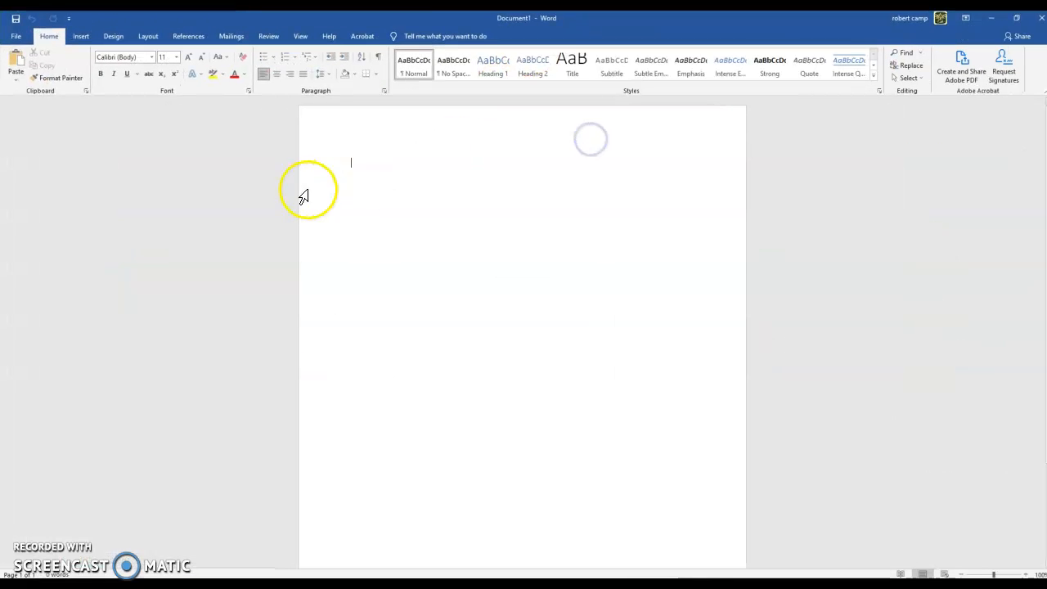
pyautogui.rightClick(355, 160)
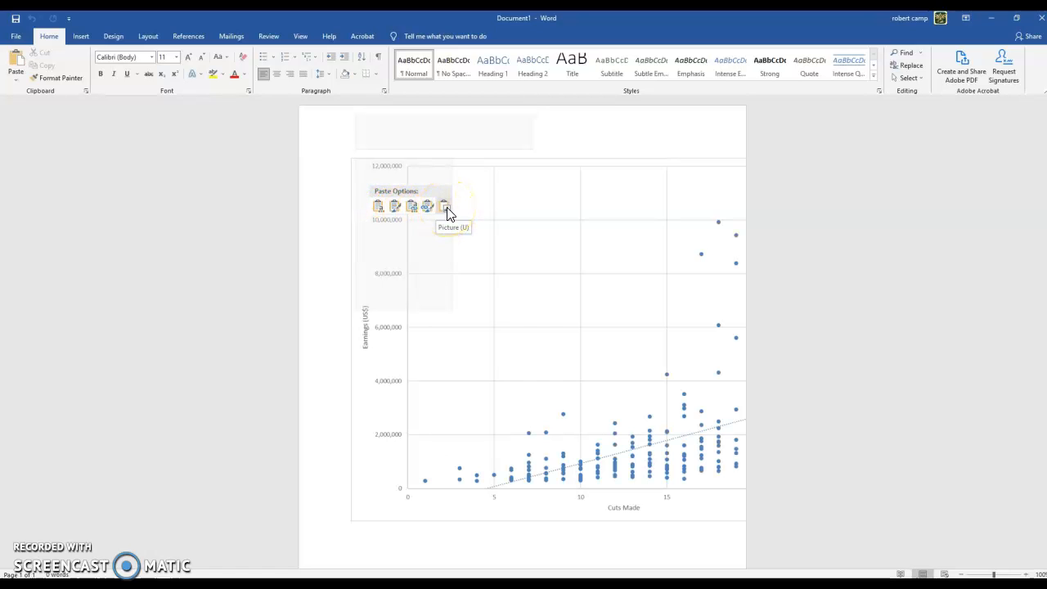
pyautogui.click(447, 213)
# Scale the pasted chart picture down proportionally so it fits between the page margins
pyautogui.click(637, 384)
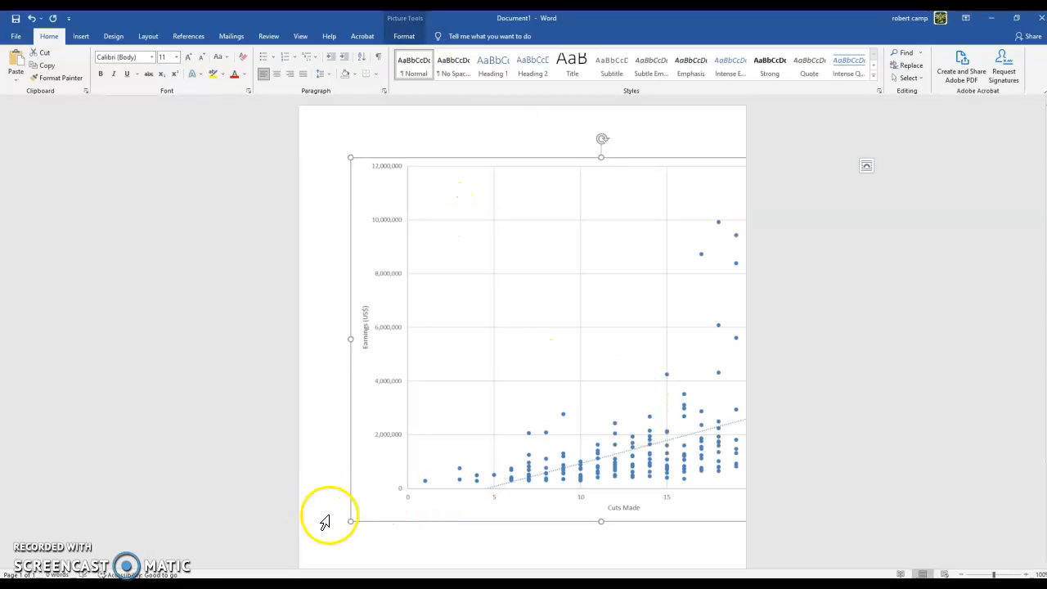
pyautogui.moveTo(350, 521); pyautogui.dragTo(446, 407)
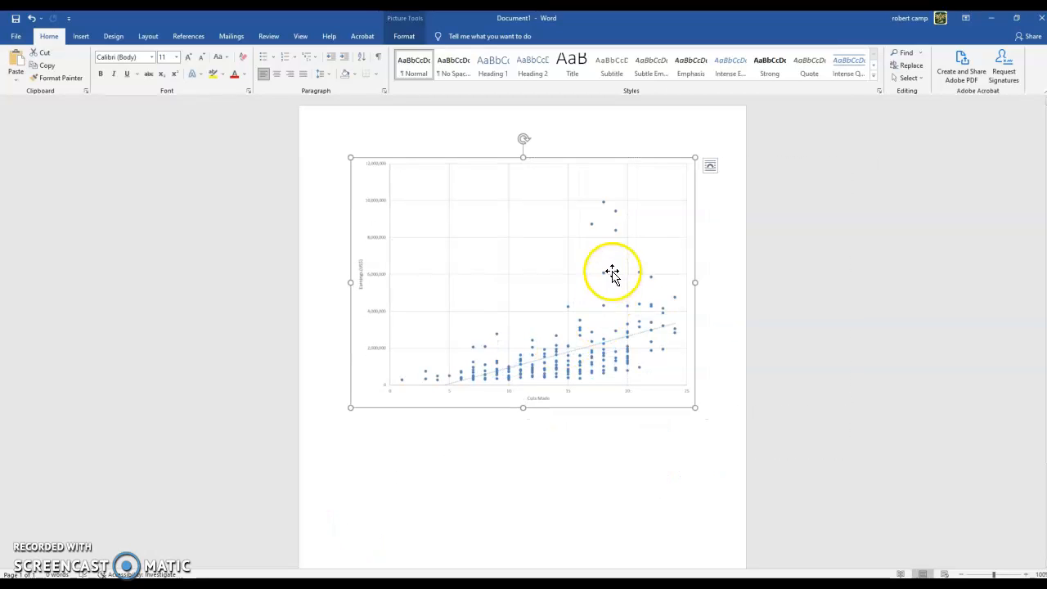
pyautogui.click(395, 457)
pyautogui.click(385, 271)
pyautogui.click(311, 280)
pyautogui.click(465, 482)
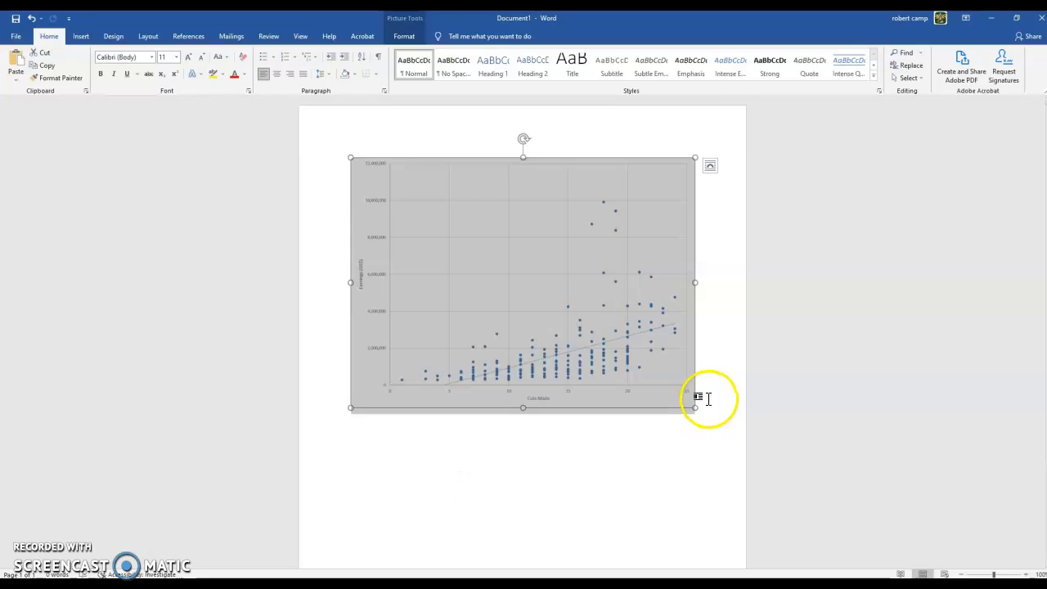
# Add the caption "Figure 1. Yearly Earnings vs Cuts Made in the PGA Tour" on a new line below the chart picture
pyautogui.click(708, 399)
pyautogui.press('Return')
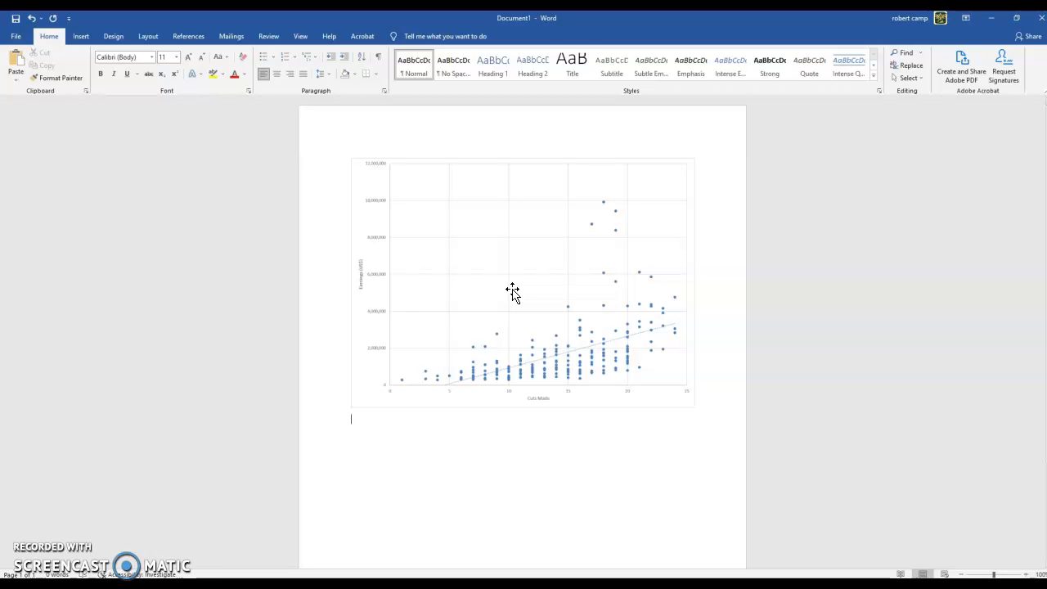
pyautogui.write('Figure 1.  Yearly')
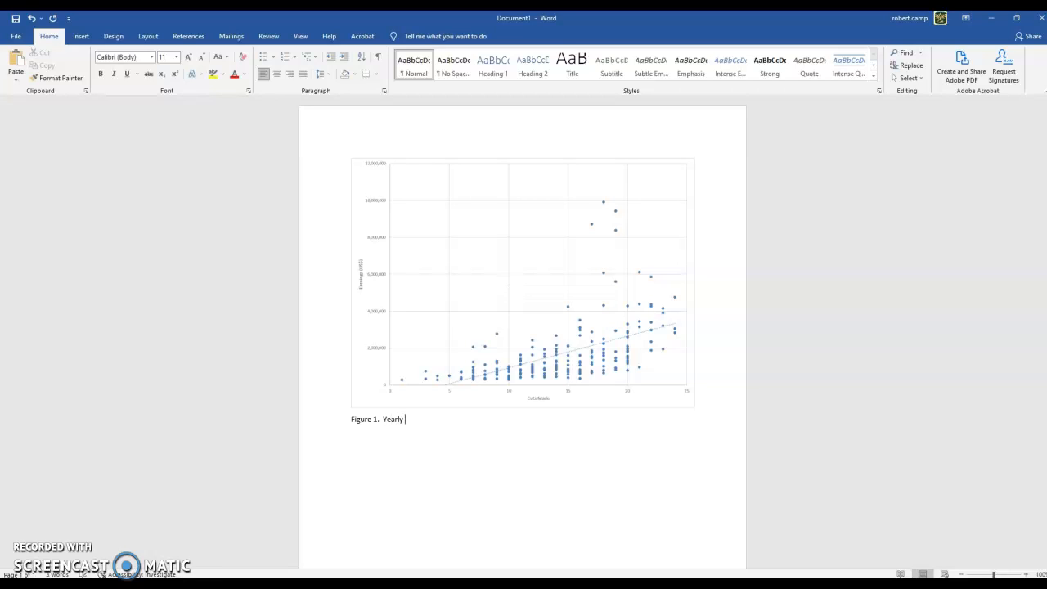
pyautogui.press('BackSpace')
pyautogui.press('BackSpace')
pyautogui.write('nings vs Cus')
pyautogui.write('A Tour')
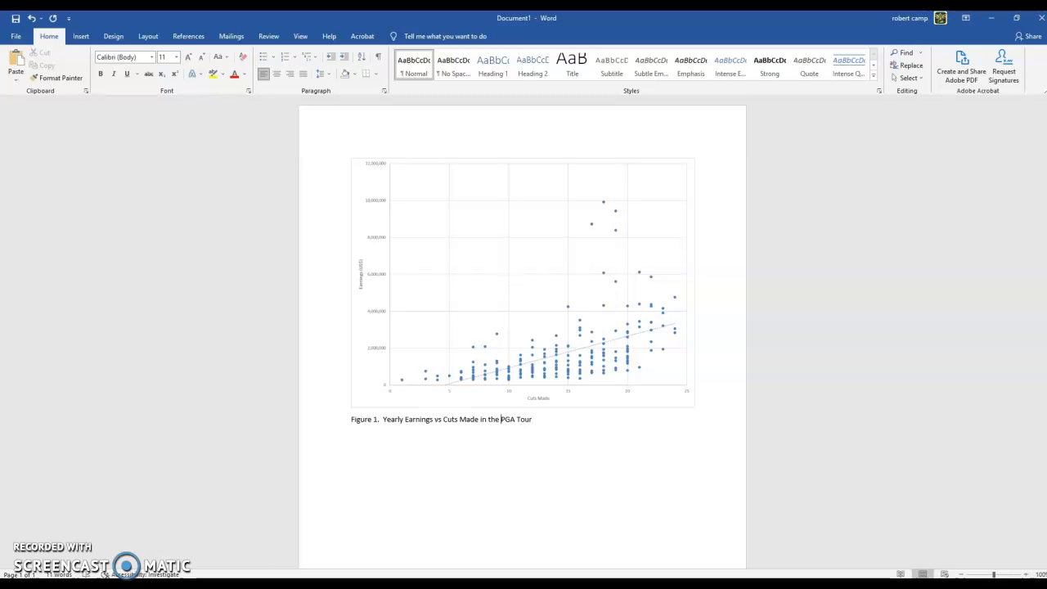
# Insert "2018 Men's" before "PGA Tour" in the figure caption
pyautogui.write('18')
pyautogui.click(541, 442)
pyautogui.write("Men's")
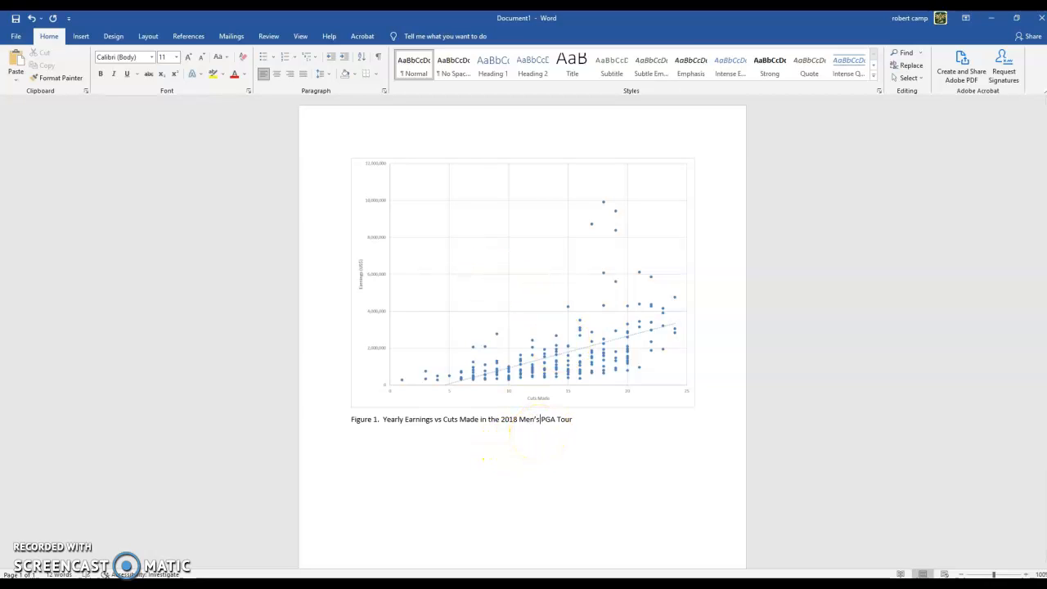